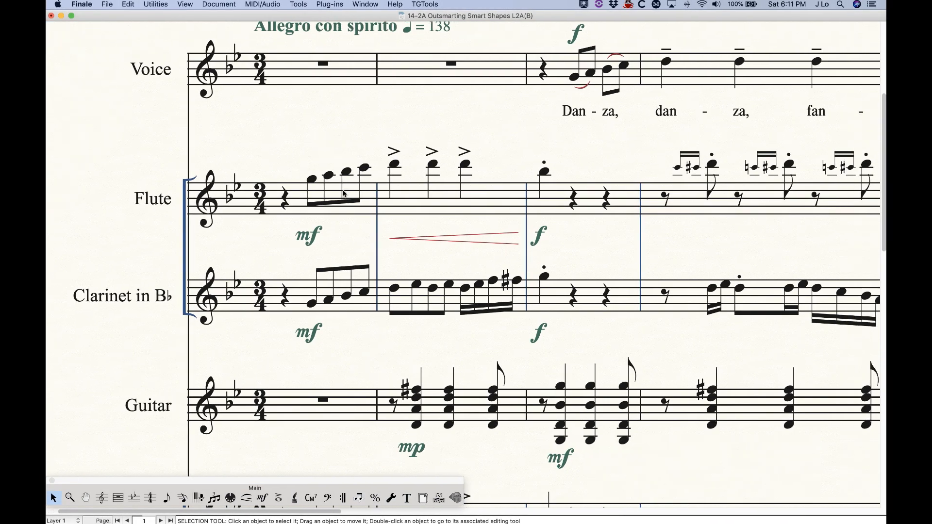
Add slurs over the first and second pairs of flute eighth notes in measure 1
click(248, 501)
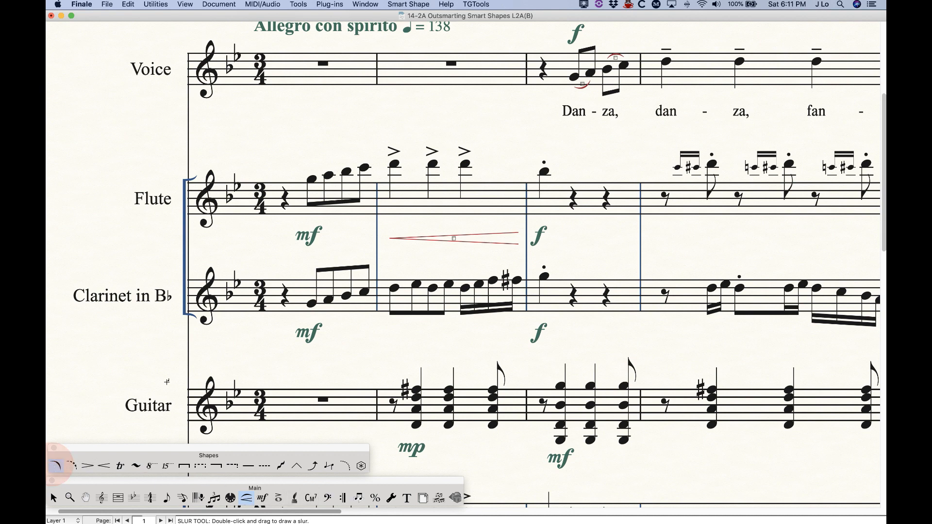
double_click(312, 179)
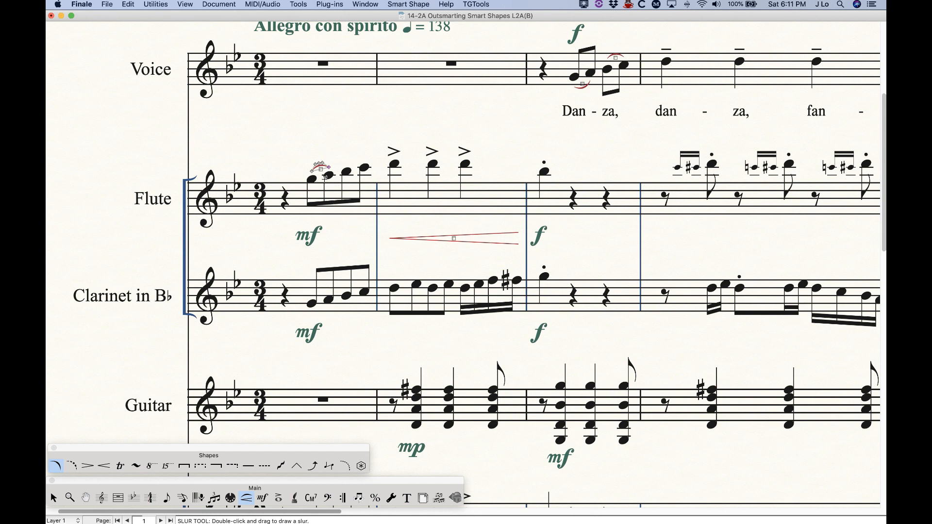
double_click(347, 172)
Try slurring the clarinet's four measure 1 eighth notes from first to last, and delete the slur
double_click(312, 304)
key(BackSpace)
drag(312, 304, 362, 291)
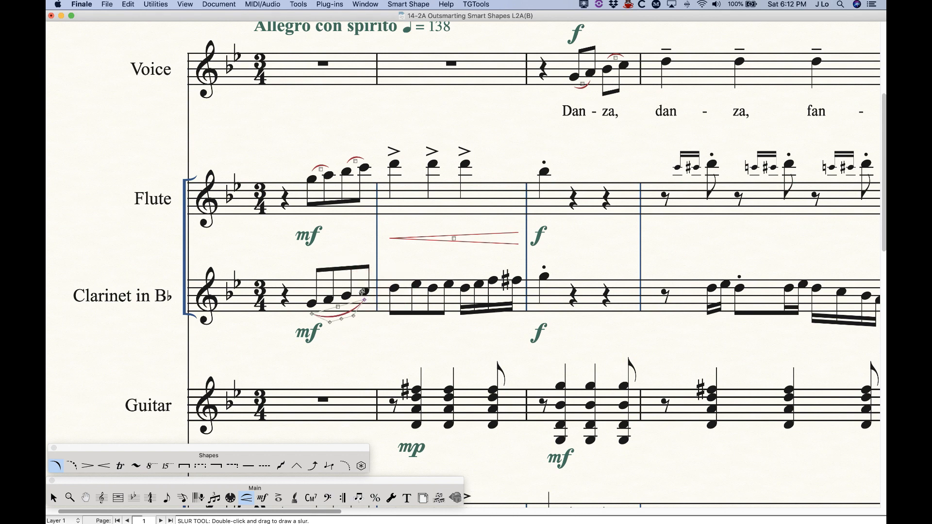
key(BackSpace)
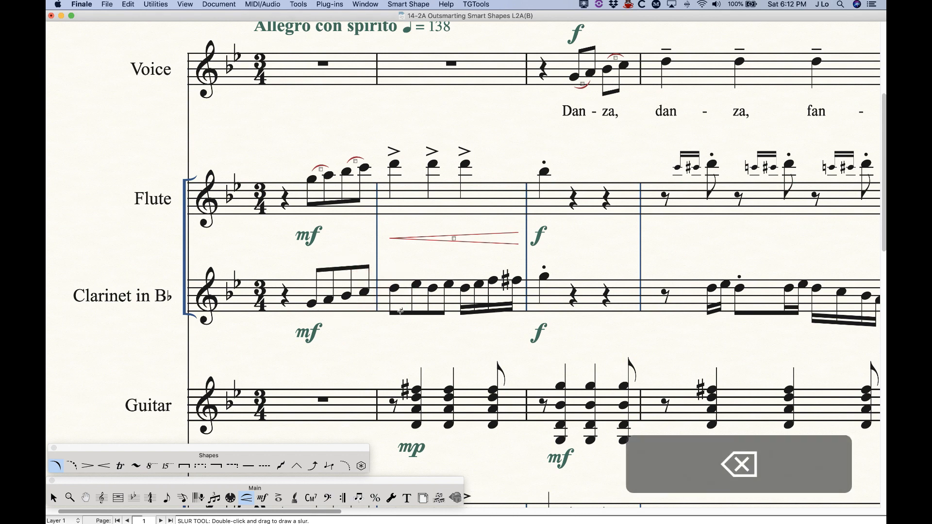
Draw a slur under the clarinet's four measure 1 eighth notes, working from the last note back to the first
click(364, 292)
drag(364, 292, 311, 304)
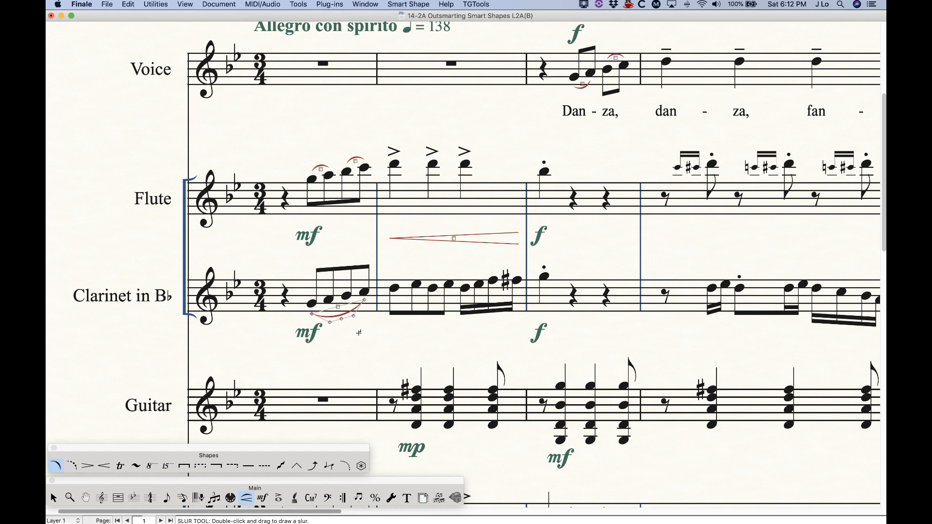
click(357, 326)
scroll(301, 139, up, 1)
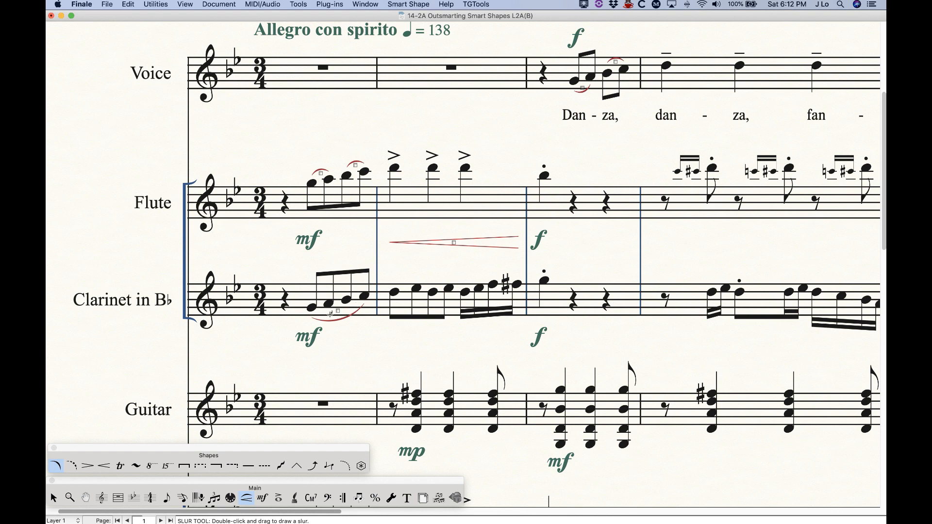
Transpose the clarinet's first measure up an octave and back down again
click(54, 497)
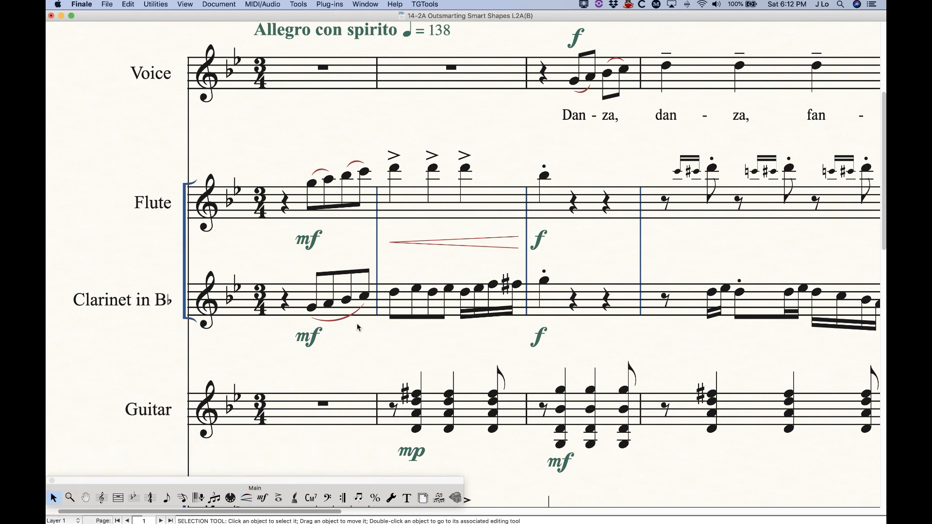
click(304, 303)
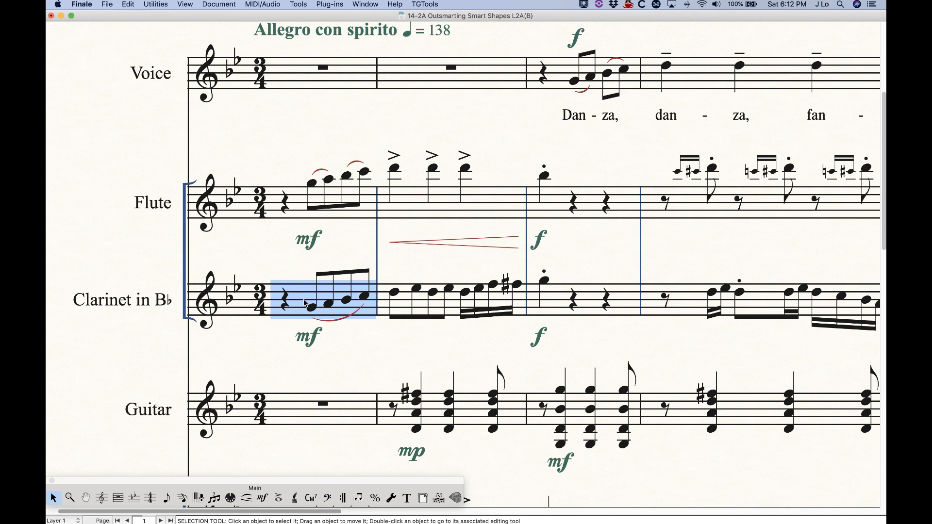
key(9)
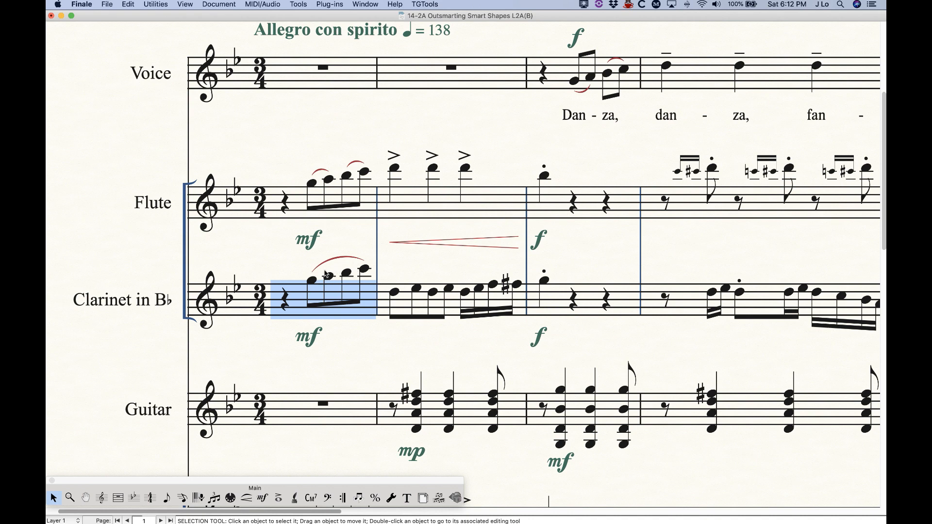
key(8)
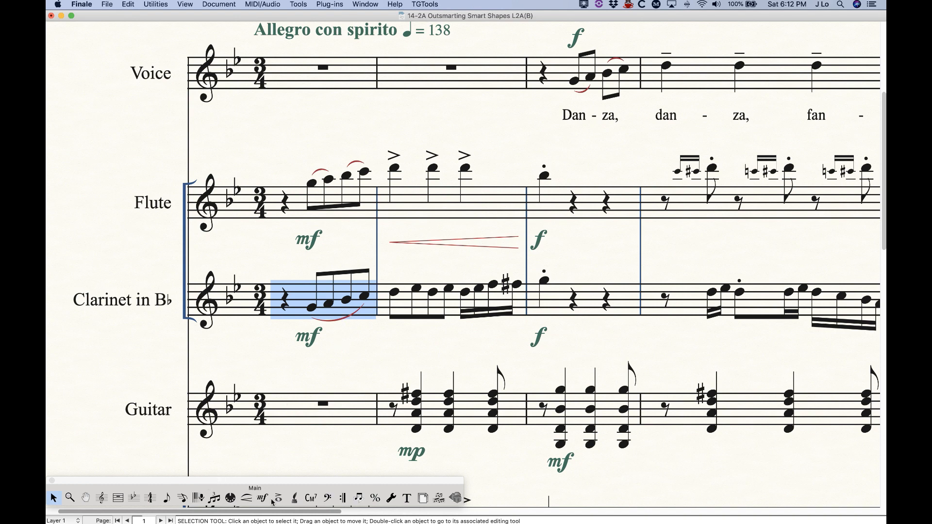
Flip the clarinet's measure 1 slur above the notes
click(246, 498)
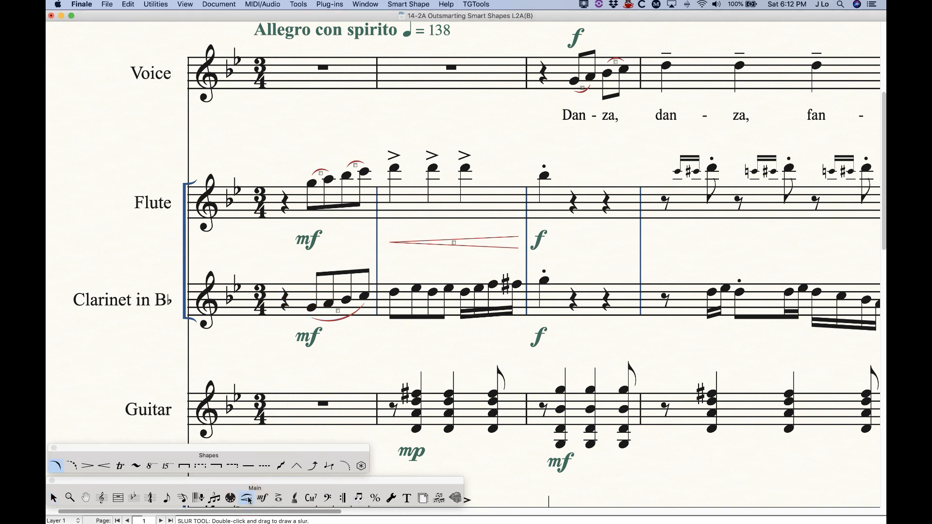
click(337, 311)
key(f)
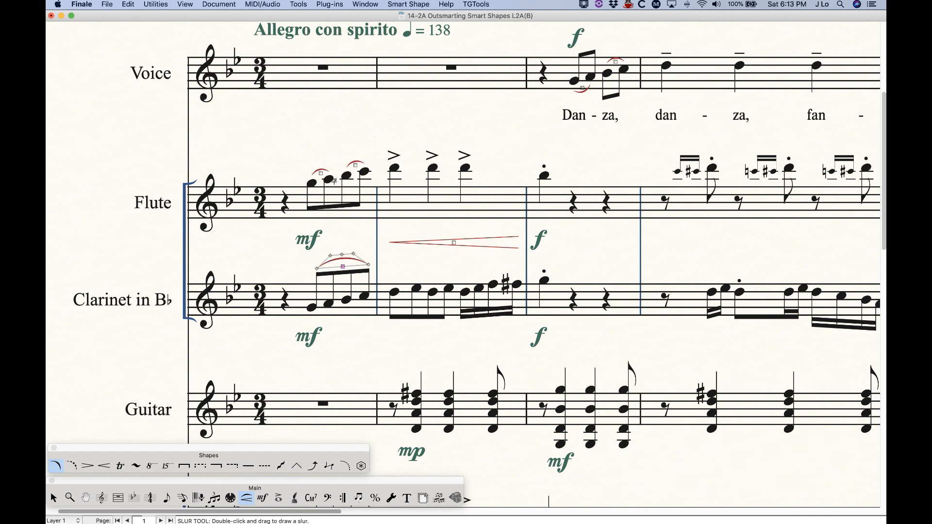
Flip the flute's first slur under the notes and reset its direction to automatic
click(320, 174)
key(f)
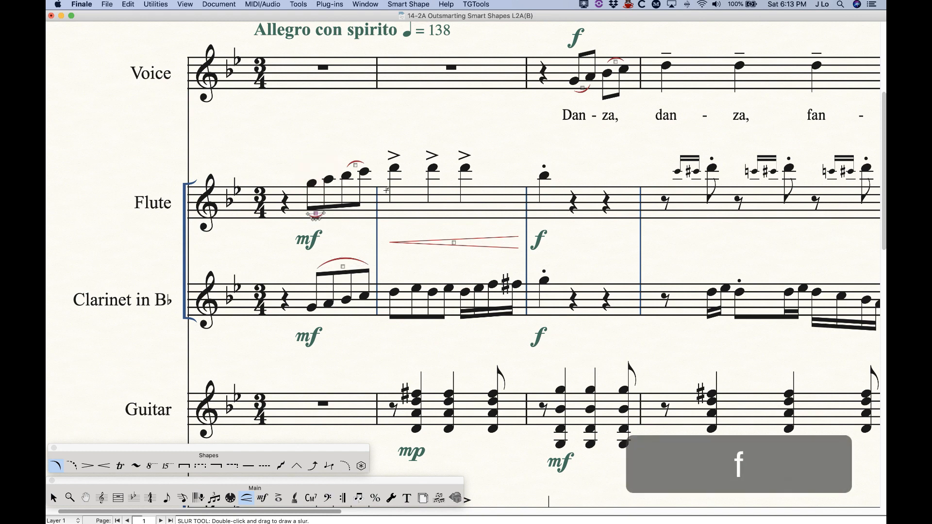
key(alt+shift+f)
Flip the clarinet's measure 1 slur back under the notes and check its direction setting
click(343, 266)
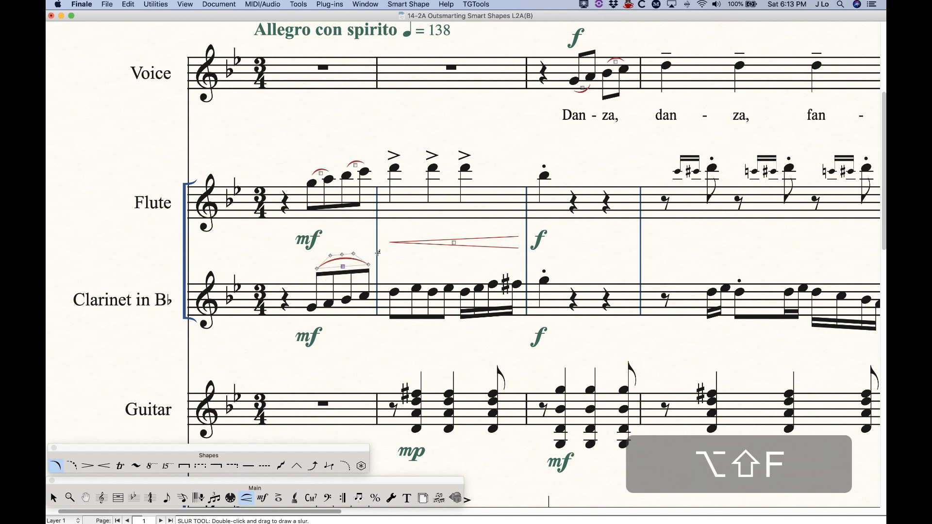
key(f)
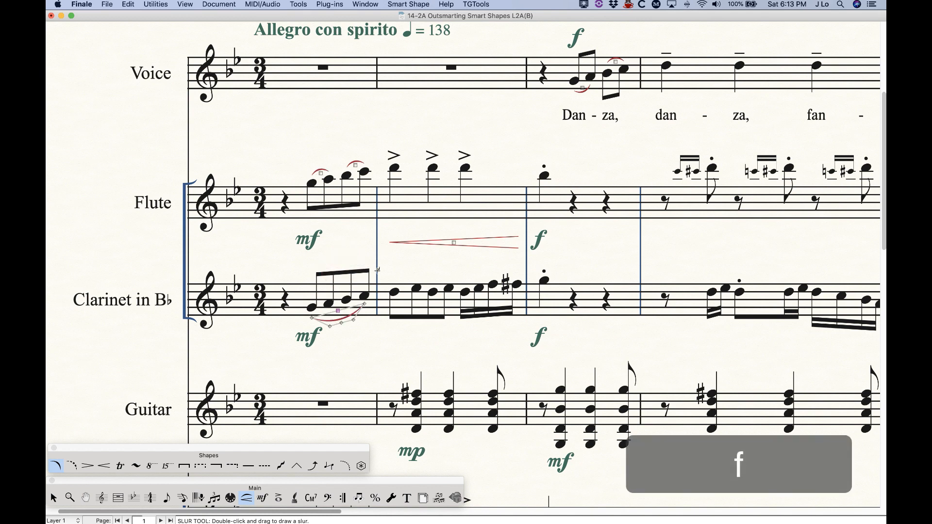
right_click(338, 312)
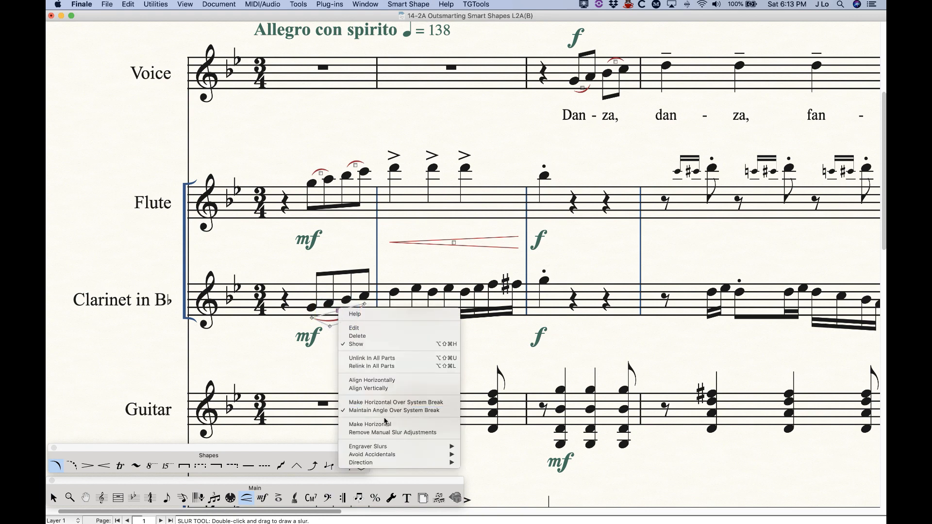
mouse_move(380, 463)
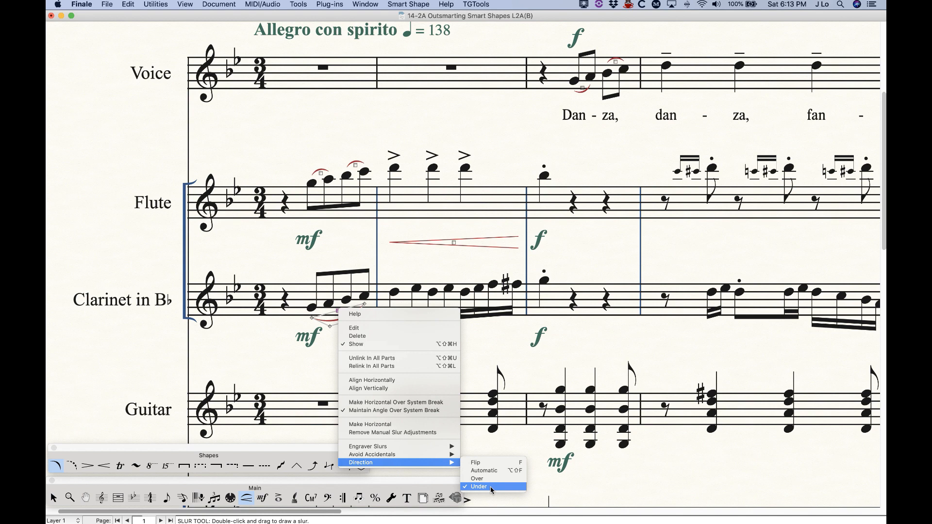
click(263, 360)
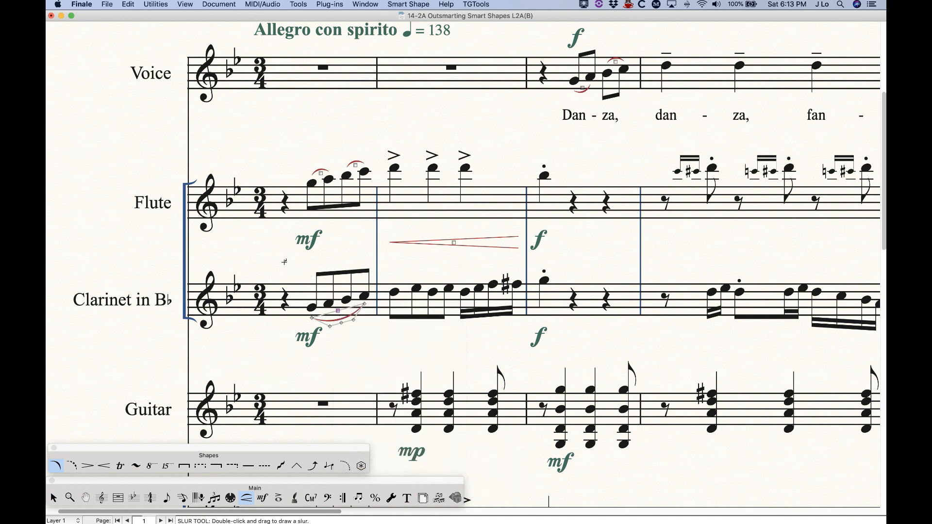
Transpose the clarinet's first measure up an octave
click(53, 497)
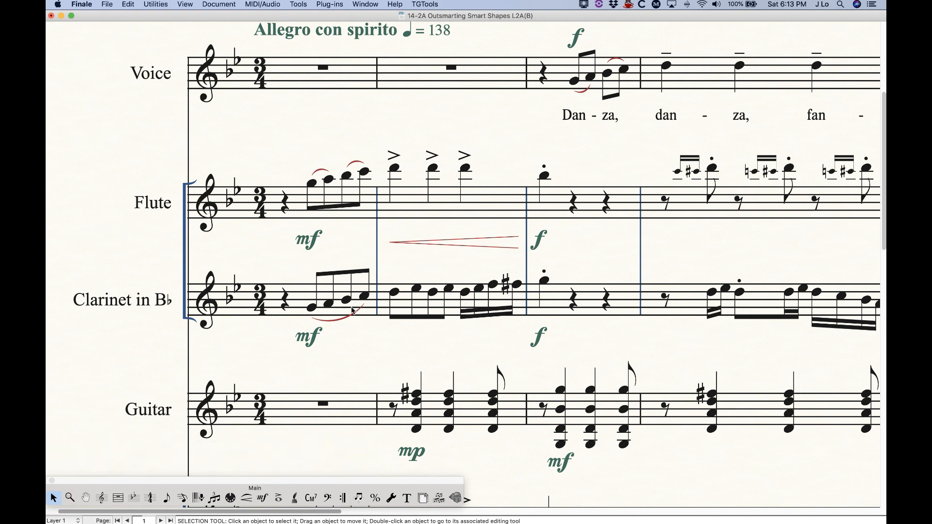
click(297, 299)
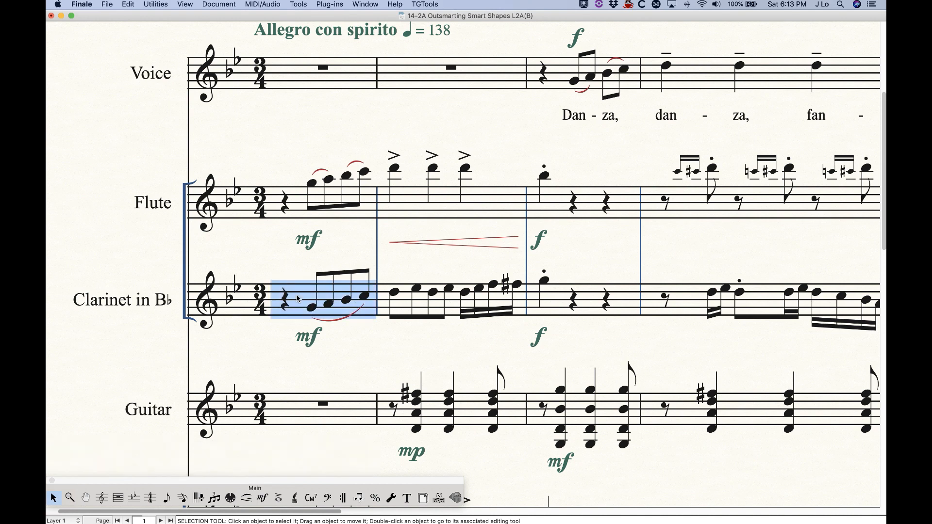
key(9)
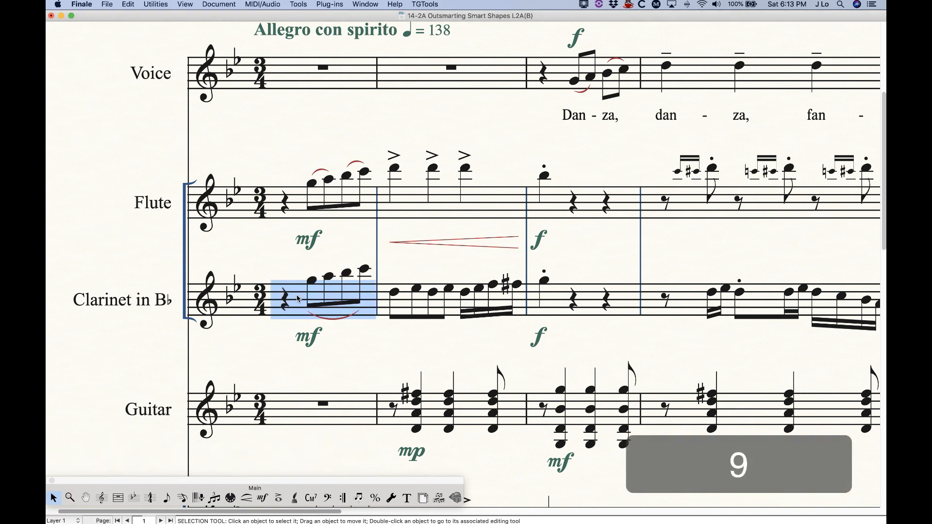
click(388, 347)
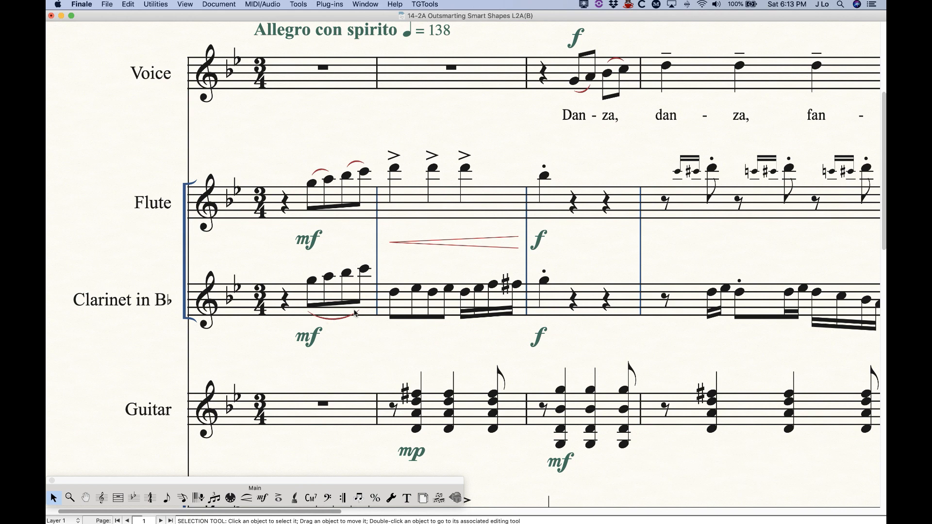
Set the direction of the clarinet's measure 1 slur to Automatic
click(247, 498)
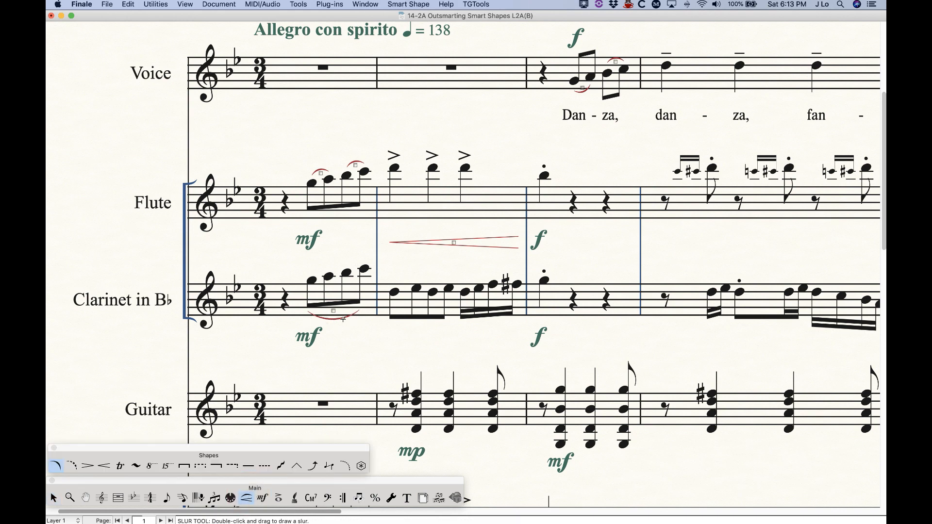
right_click(334, 310)
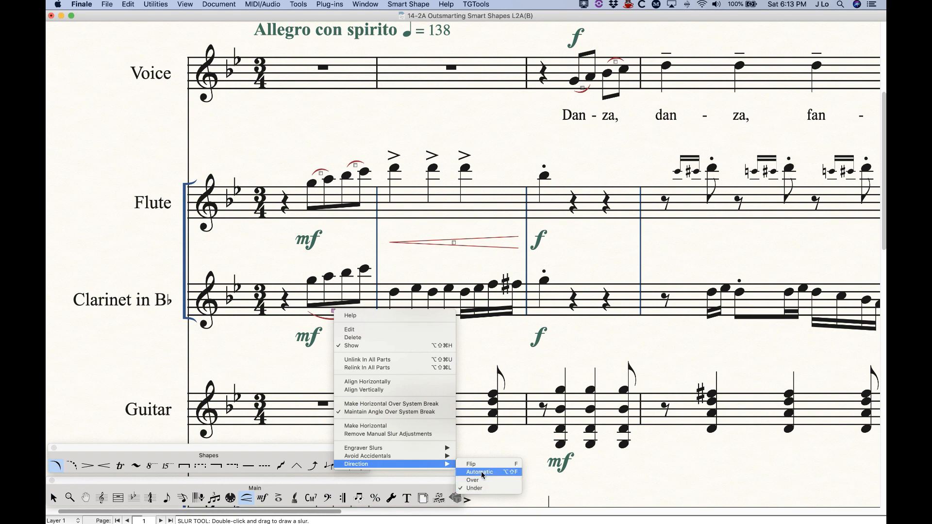
click(482, 475)
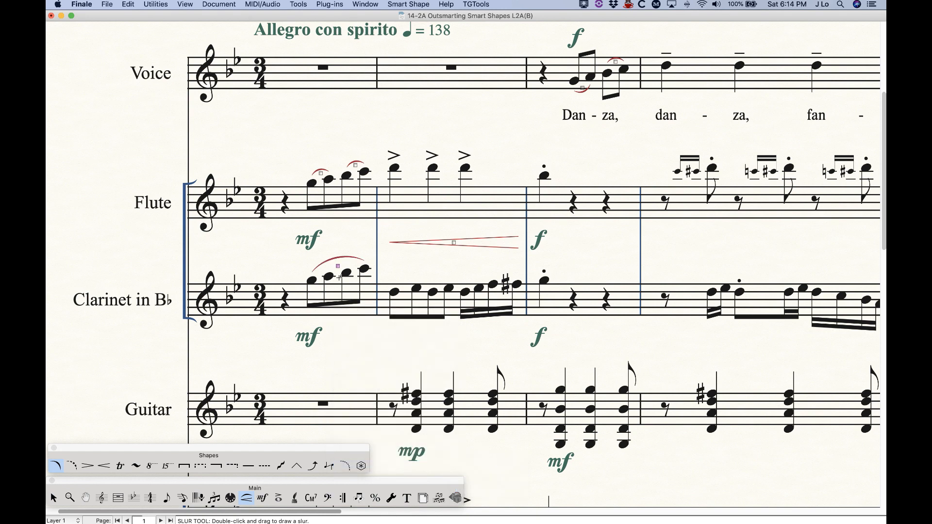
Flip the clarinet's measure 1 slur twice, reset it to automatic direction, and open its options
key(f)
key(f)
key(alt+shift+f)
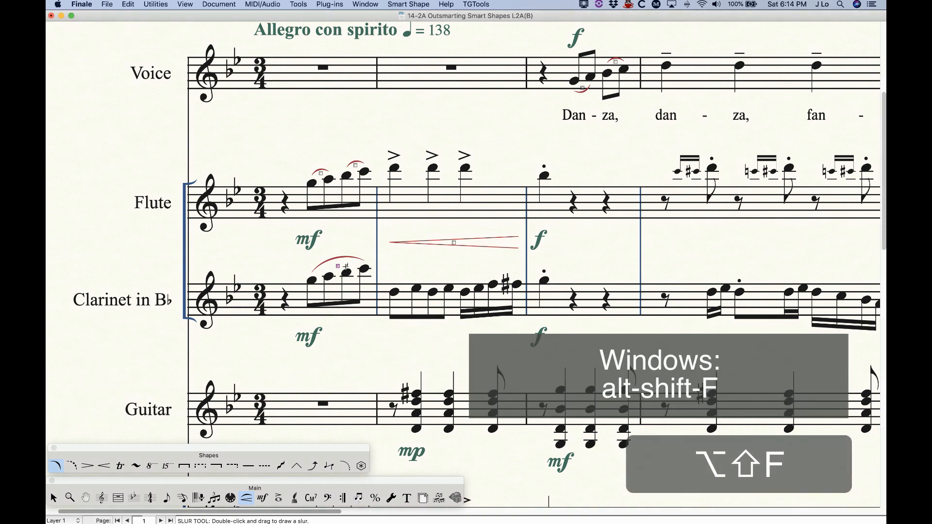
right_click(338, 266)
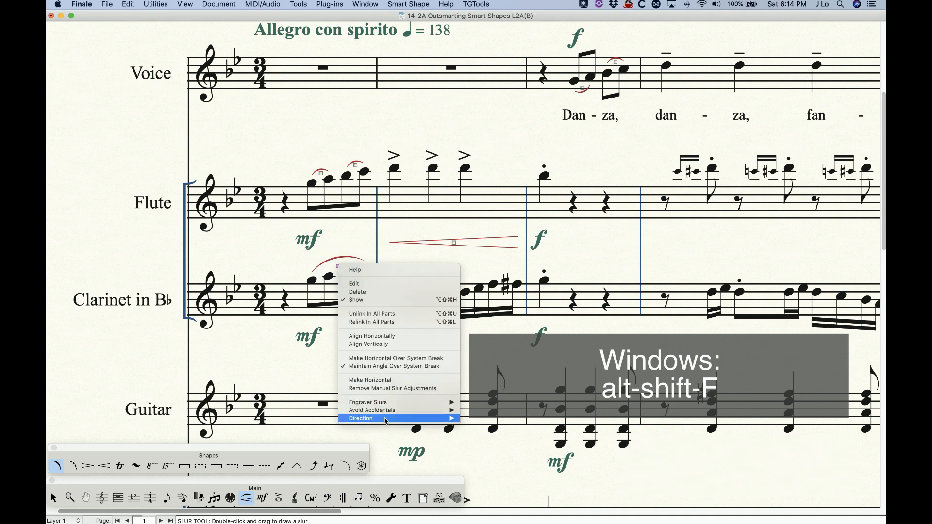
click(280, 262)
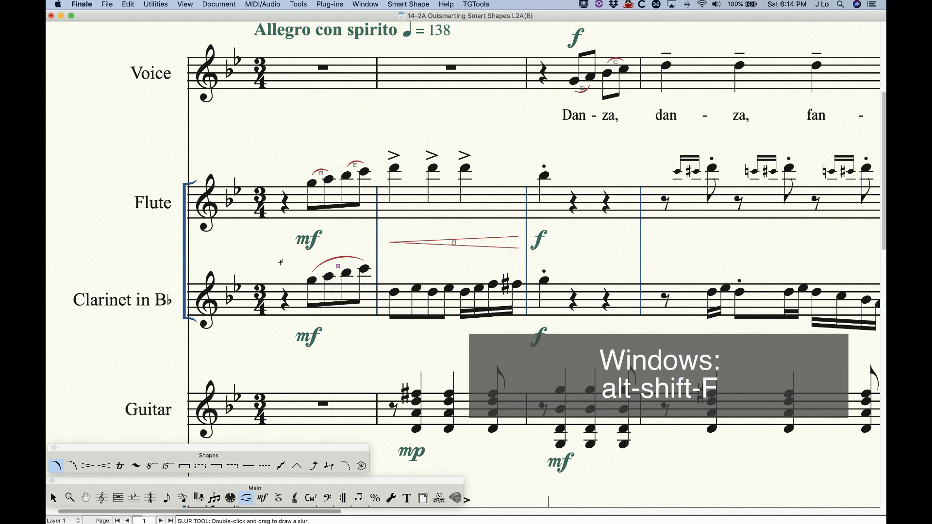
Draw a slur over the clarinet's last four sixteenth notes in measure 2
double_click(464, 281)
drag(463, 281, 517, 282)
key(super+equal)
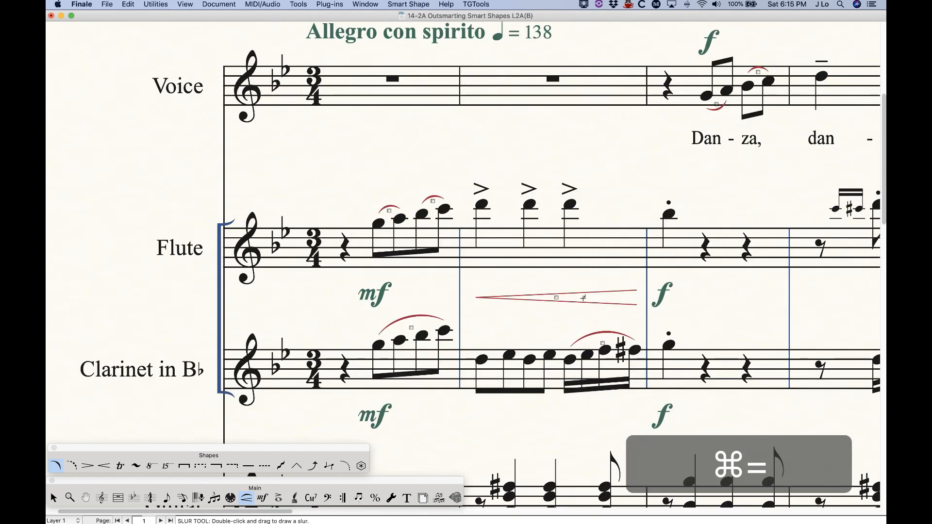
scroll(581, 296, right, 5)
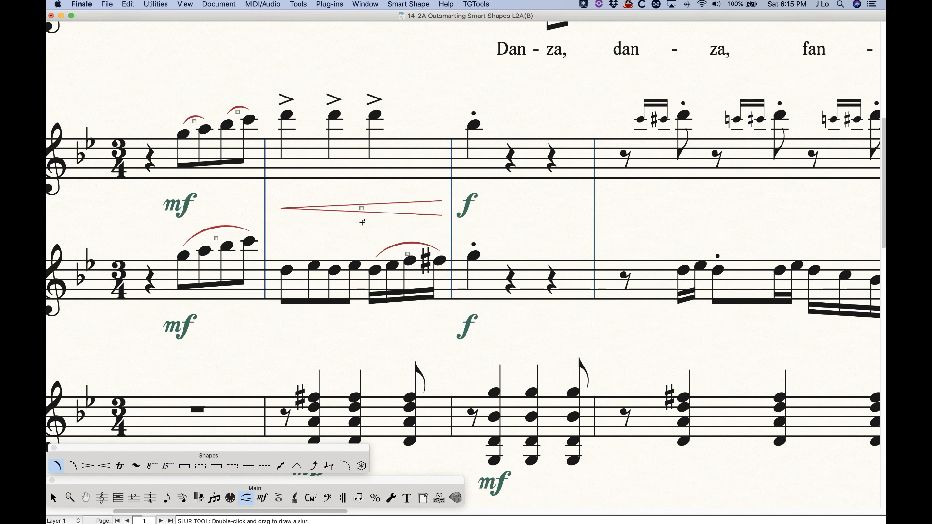
Try raising the whole slur over the clarinet's measure 2 sixteenth notes, and undo the move
click(408, 255)
mouse_move(408, 255)
mouse_down()
mouse_move(394, 241)
mouse_move(409, 248)
mouse_up()
key(super+z)
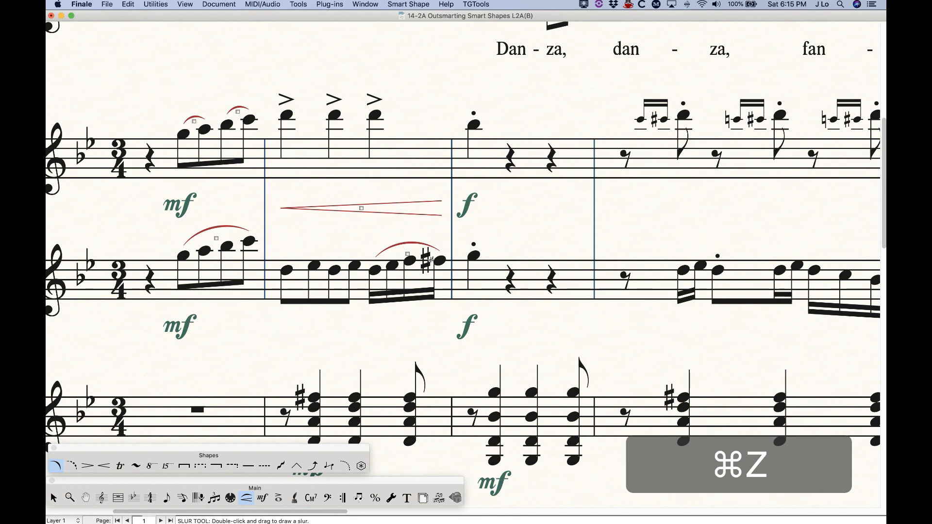
Try shifting only the starting endpoint of the clarinet's measure 2 slur outward, and undo the change
click(406, 254)
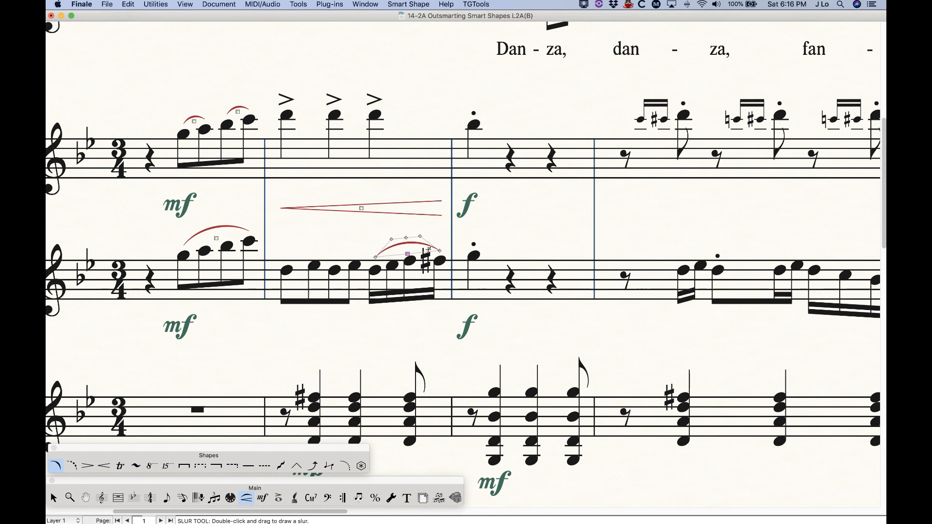
drag(380, 259, 371, 253)
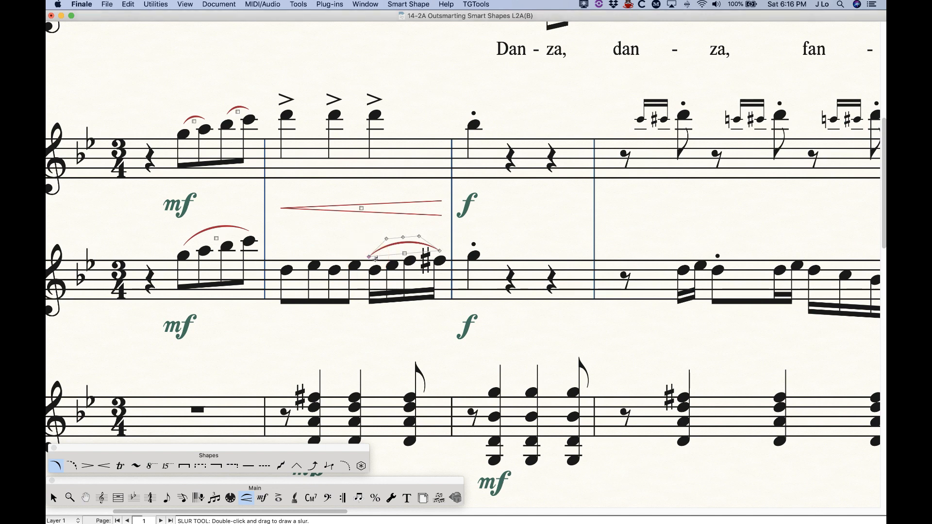
key(super+z)
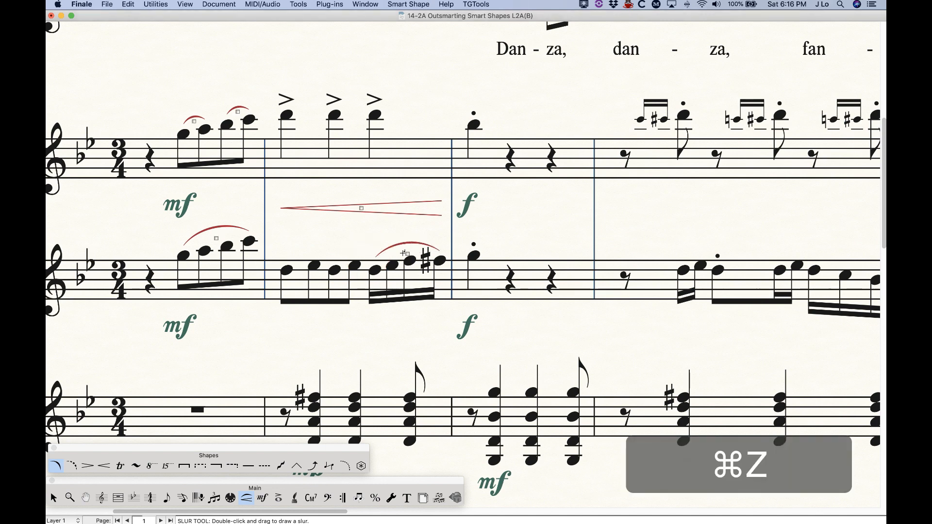
Move the starting endpoint of the clarinet's measure 2 slur slightly up and outward
mouse_move(375, 256)
mouse_down()
mouse_move(393, 251)
mouse_move(368, 253)
mouse_up()
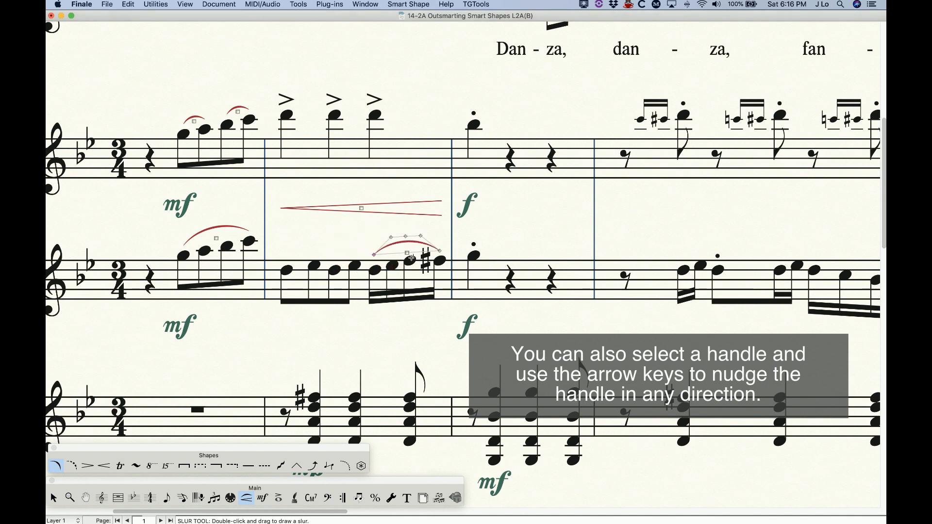
Undo the starting endpoint move on the clarinet's measure 2 slur, then try raising only its ending endpoint and undo that
key(super+z)
click(441, 251)
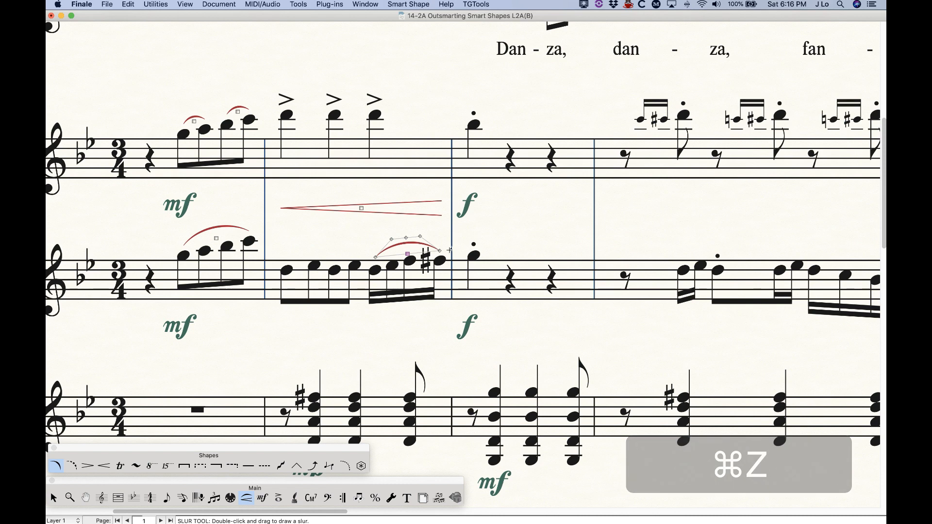
drag(440, 251, 440, 248)
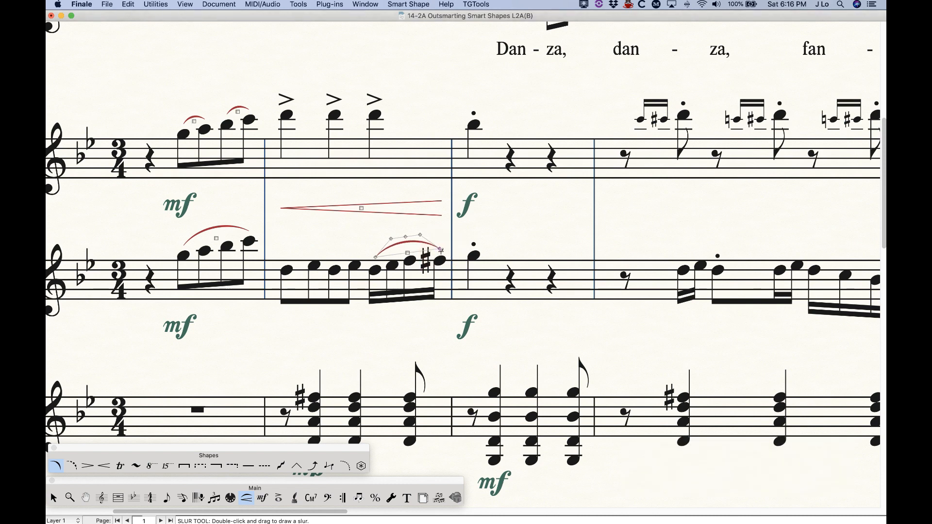
click(532, 231)
key(super+z)
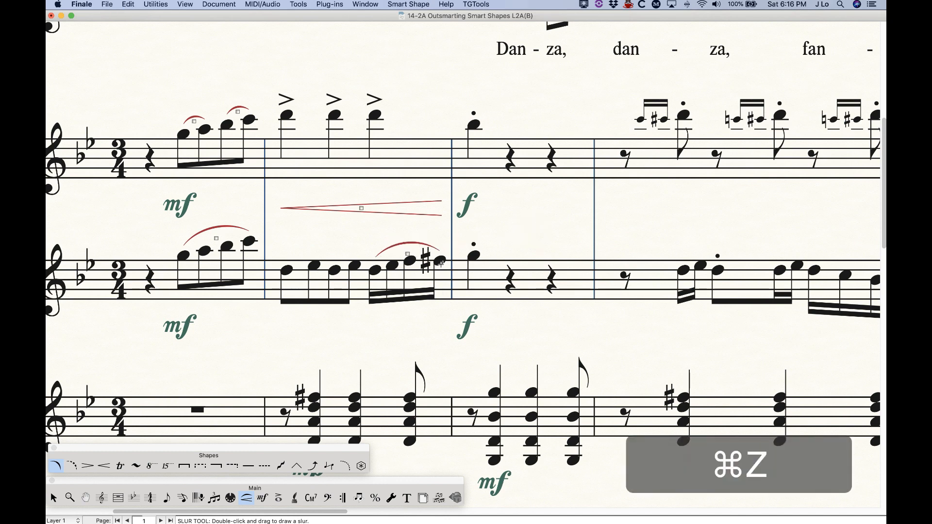
Try raising the arch height of the clarinet's measure 2 slur evenly, and undo the change
click(407, 254)
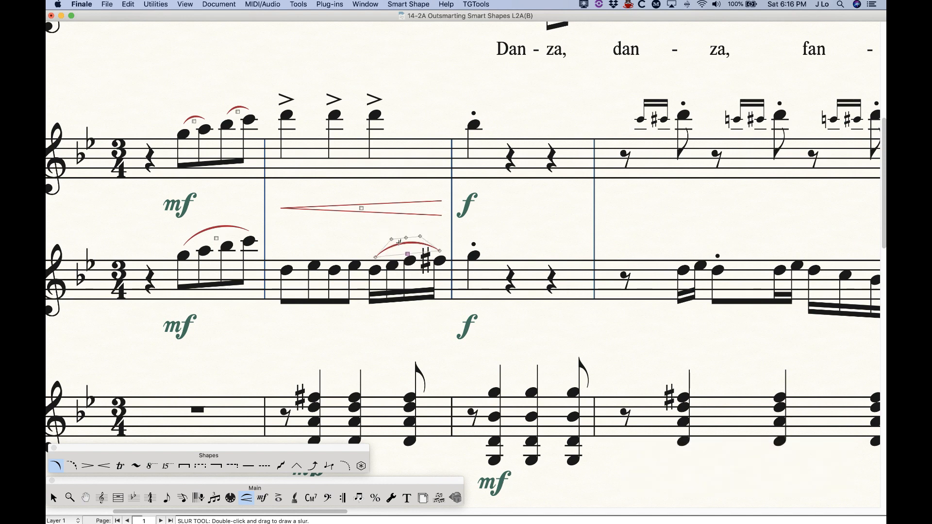
drag(406, 239, 409, 231)
key(cmd+z)
drag(407, 239, 407, 235)
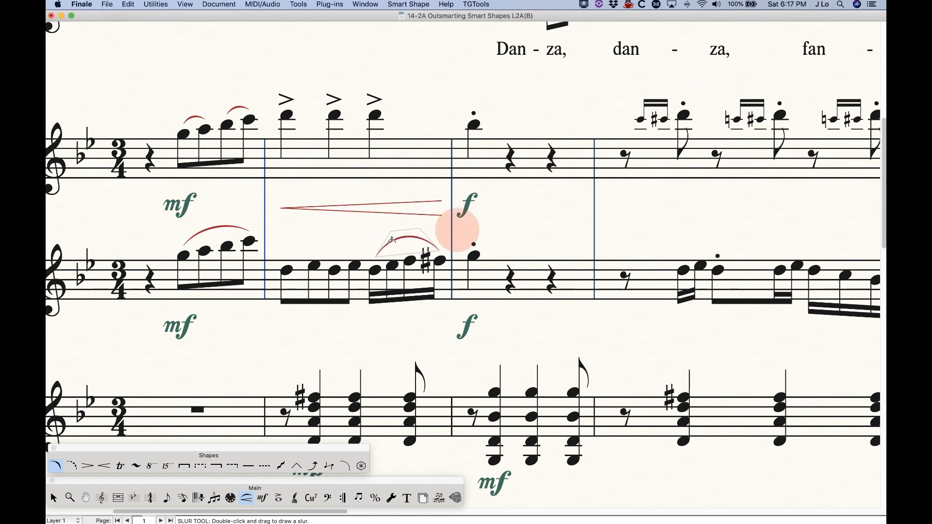
drag(409, 240, 409, 239)
key(super+z)
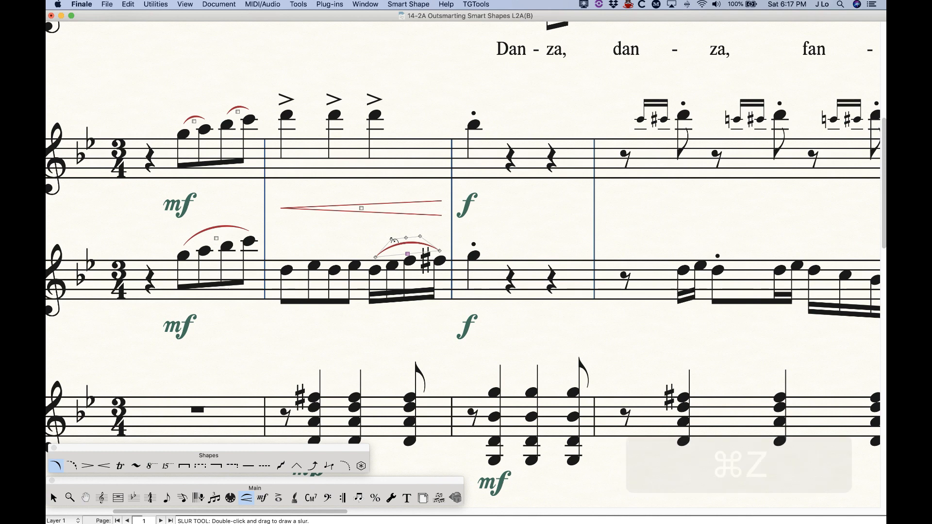
Try reshaping only the starting side of the clarinet's measure 2 slur arc in several directions, and undo it
mouse_move(389, 239)
mouse_down()
mouse_move(380, 228)
mouse_move(380, 241)
mouse_up()
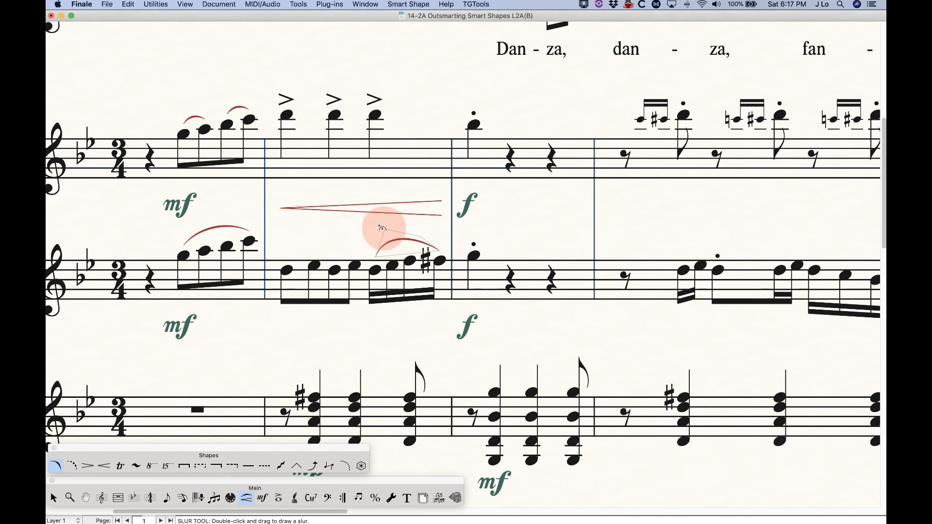
drag(399, 228, 388, 242)
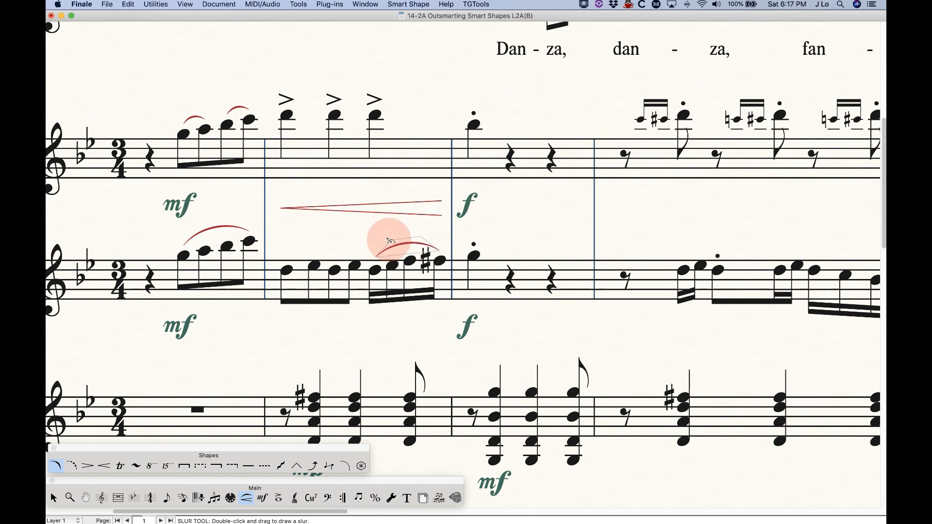
drag(391, 235, 390, 230)
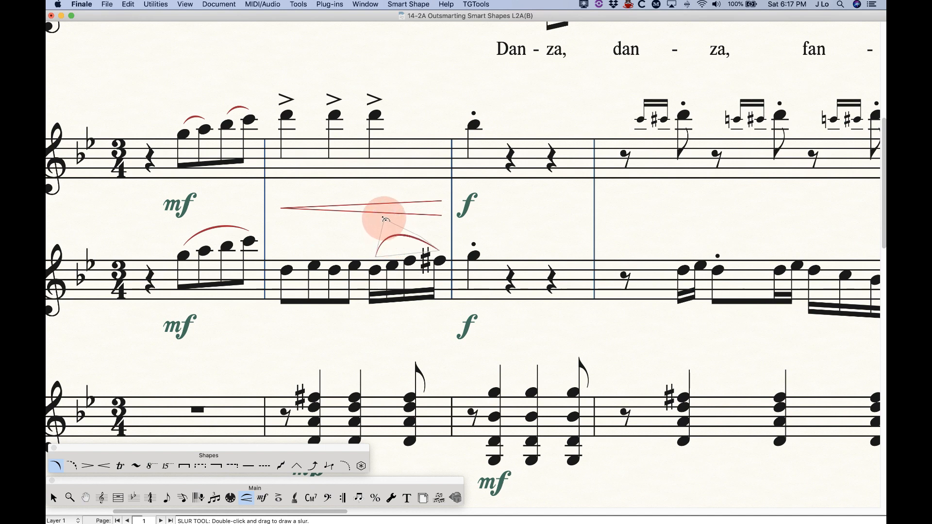
drag(377, 228, 378, 231)
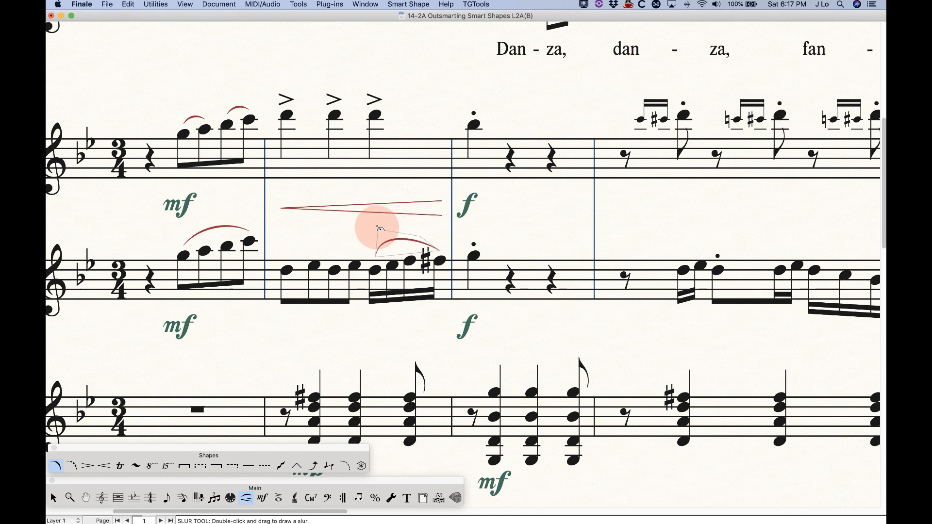
mouse_move(377, 233)
mouse_down()
mouse_move(391, 224)
mouse_move(389, 232)
mouse_up()
key(super+z)
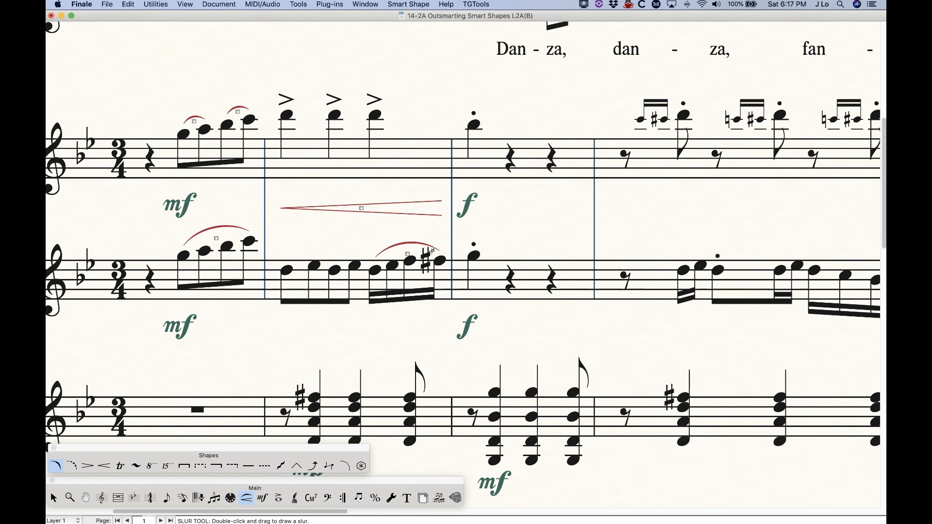
Raise the ending side of the clarinet's measure 2 slur arc slightly, and pull its starting side up steeply
click(407, 254)
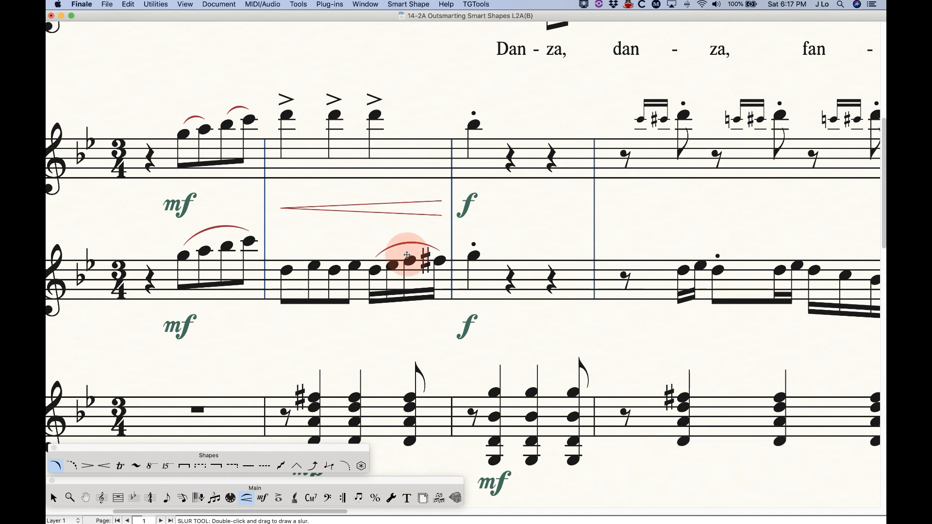
drag(418, 236, 420, 234)
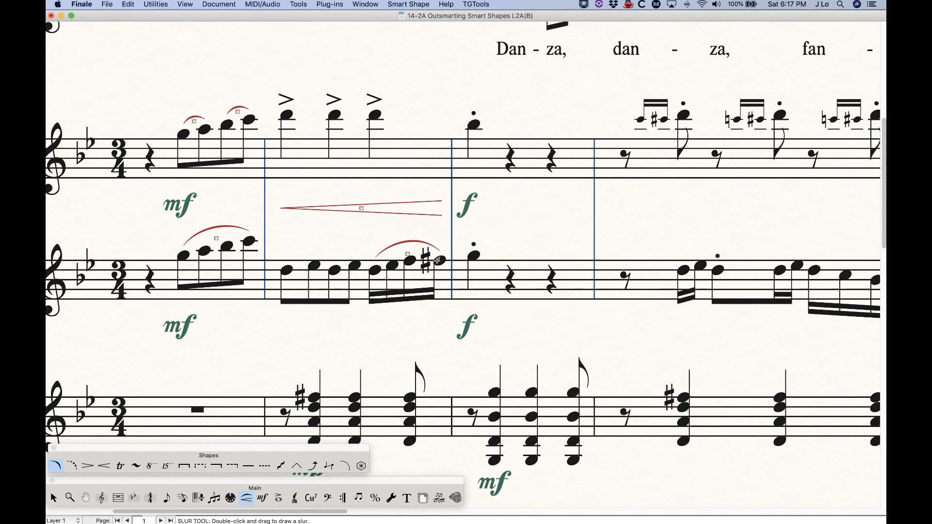
scroll(433, 257, down, 5)
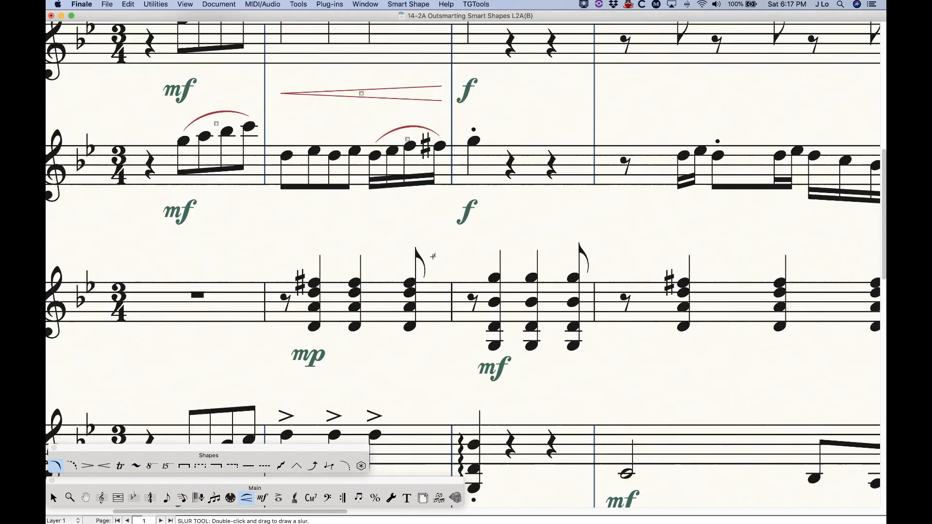
scroll(433, 255, up, 7)
scroll(433, 253, down, 8)
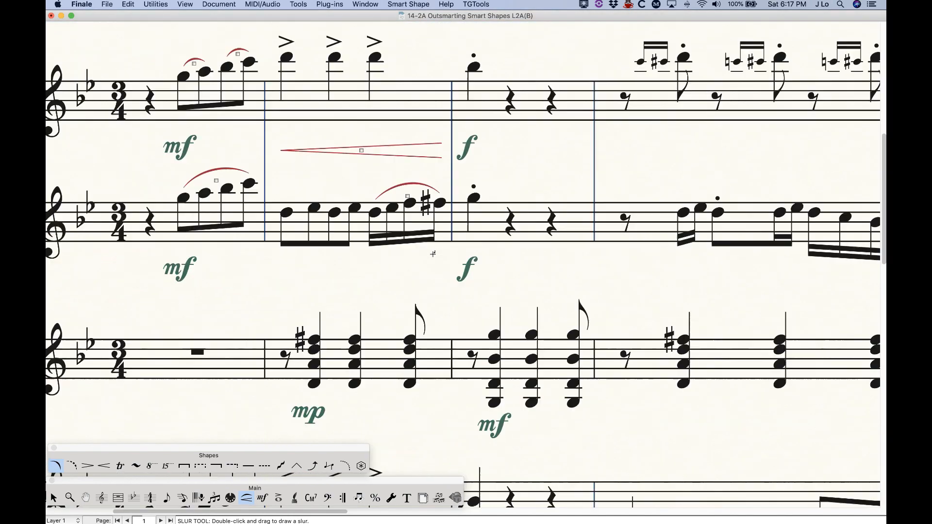
scroll(434, 248, up, 6)
click(408, 229)
click(407, 209)
drag(407, 208, 393, 190)
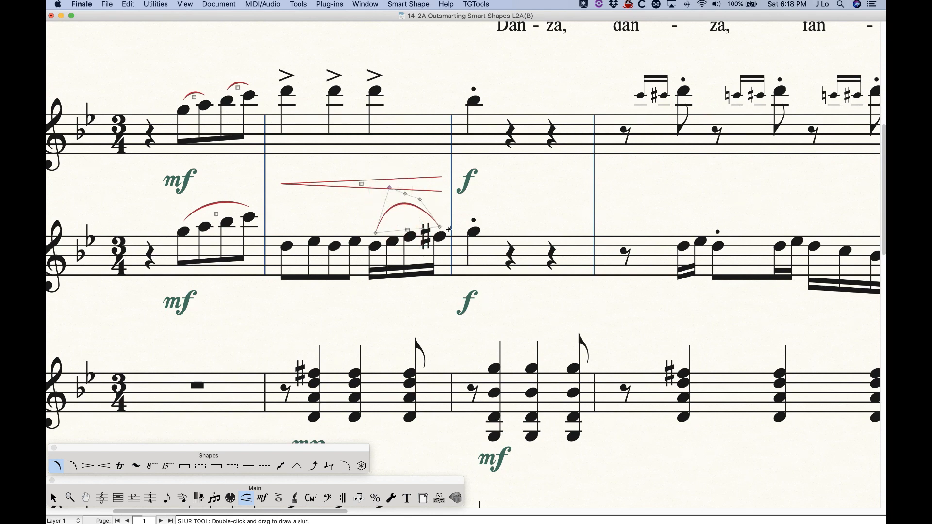
Stretch the ending endpoint of the clarinet's measure 2 slur past the last note and move its starting endpoint inward
drag(438, 227, 453, 226)
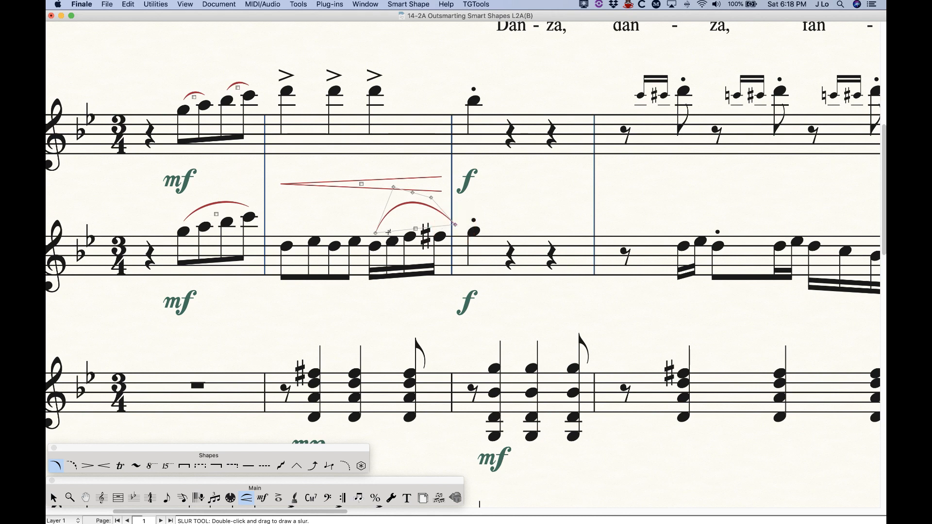
scroll(383, 231, down, 1)
drag(374, 224, 381, 230)
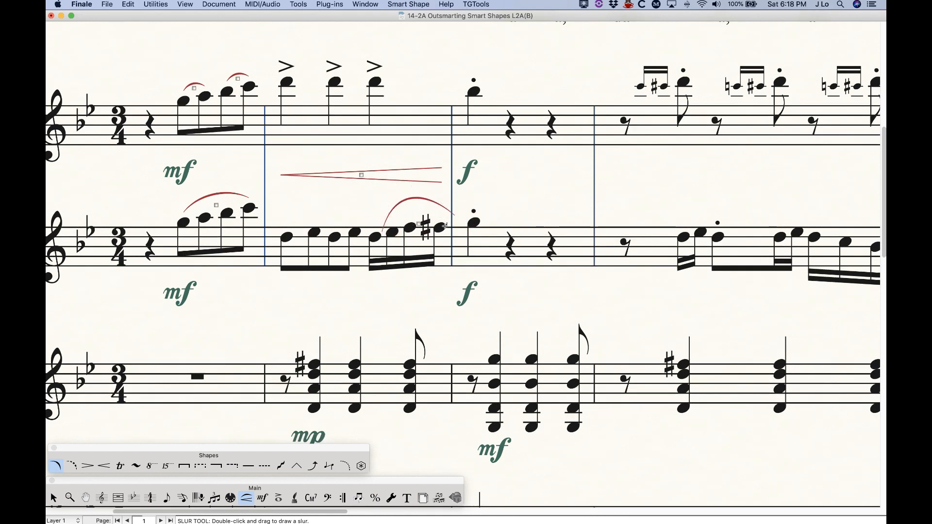
Remove all manual slur adjustments from the clarinet's measure 2 slur
right_click(419, 225)
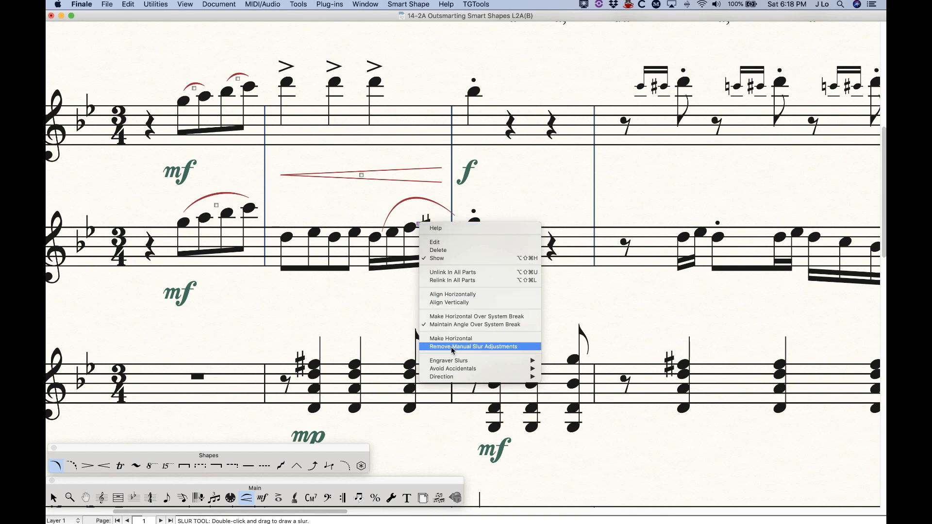
click(510, 346)
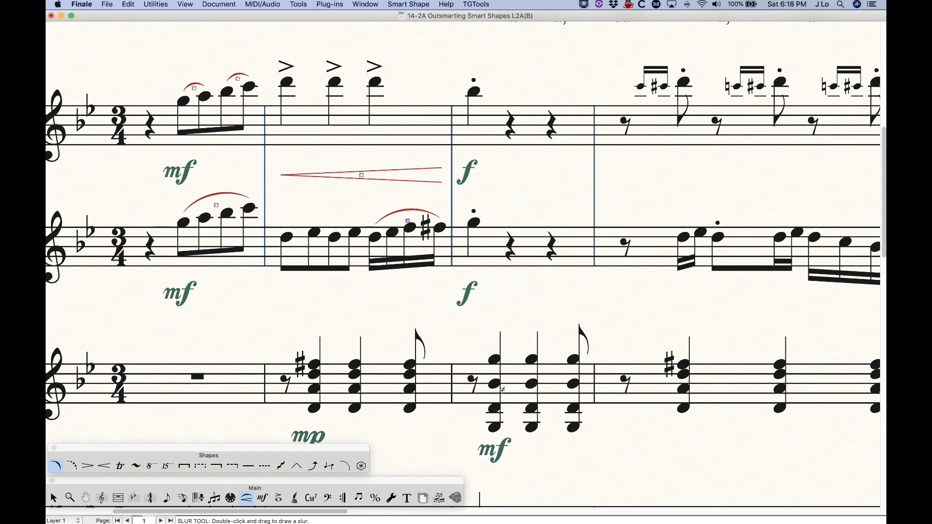
Draw a cross-staff slur in measure 7 from the lower staff's first note to the upper staff's last beamed note
scroll(503, 396, down, 10)
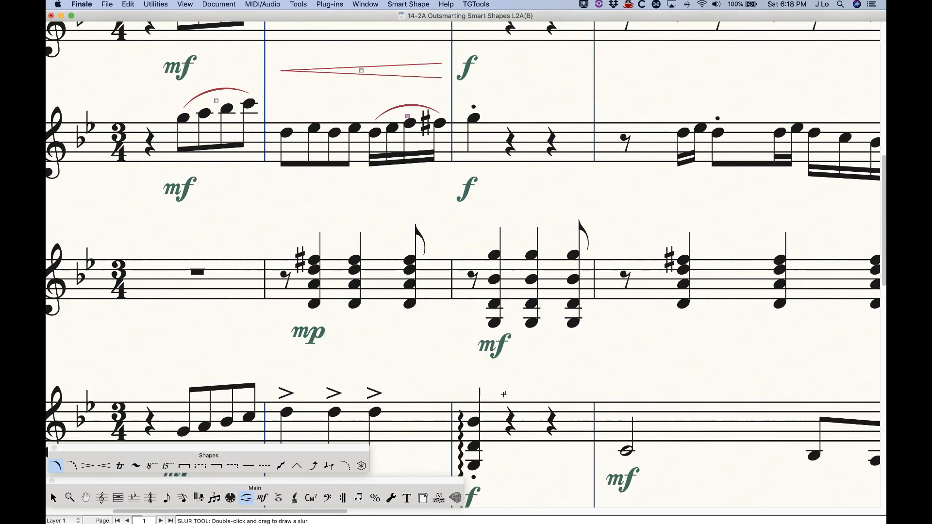
scroll(503, 394, up, 2)
scroll(503, 394, up, 3)
scroll(503, 394, down, 3)
drag(327, 512, 669, 495)
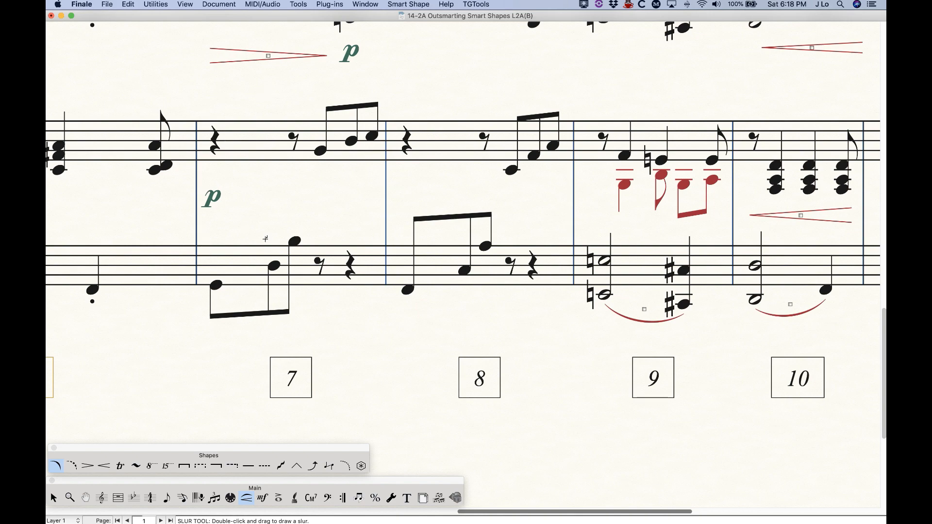
double_click(215, 284)
mouse_move(217, 286)
mouse_down()
mouse_move(289, 230)
mouse_move(295, 244)
mouse_move(313, 168)
mouse_move(339, 140)
mouse_move(377, 141)
mouse_move(357, 133)
mouse_move(372, 129)
mouse_up()
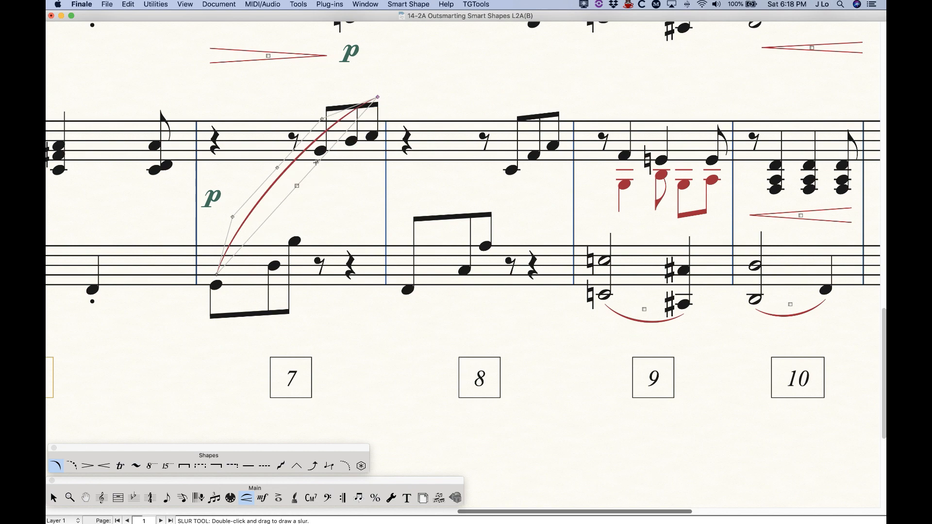
Arch the measure 7 cross-staff slur up and outward so it curves above the upper staff's beamed notes
scroll(375, 239, left, 5)
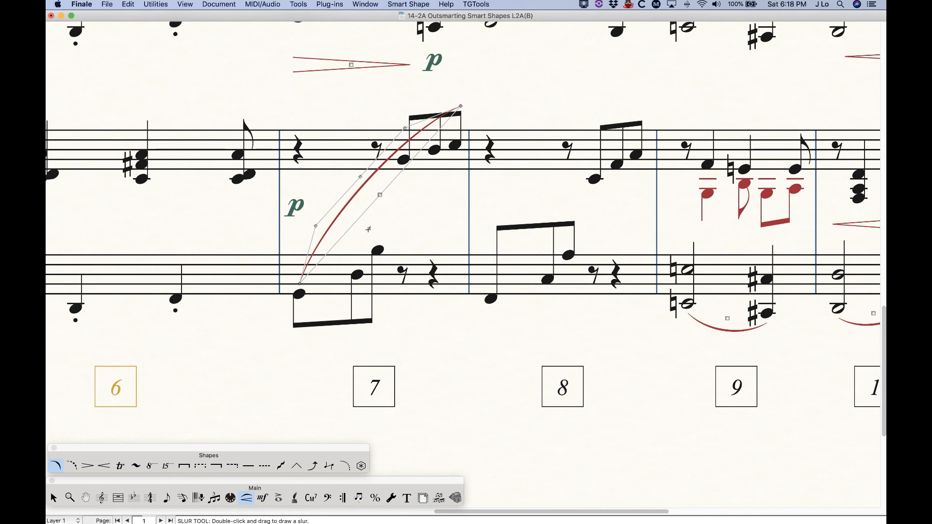
scroll(364, 234, up, 2)
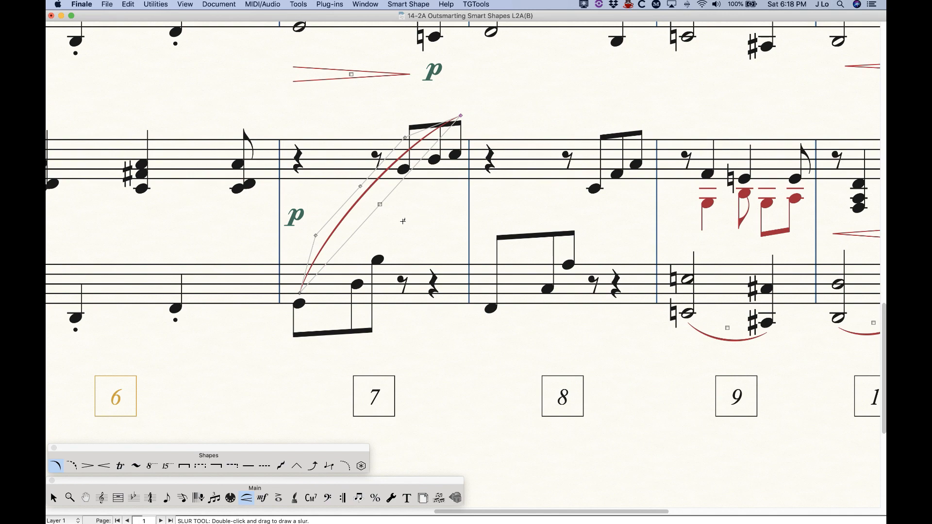
drag(359, 186, 327, 140)
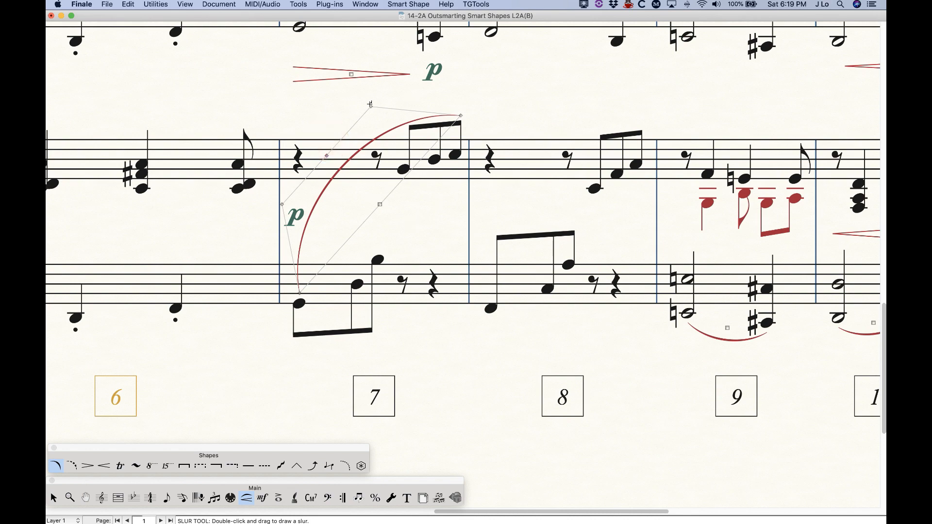
drag(368, 107, 371, 99)
click(493, 96)
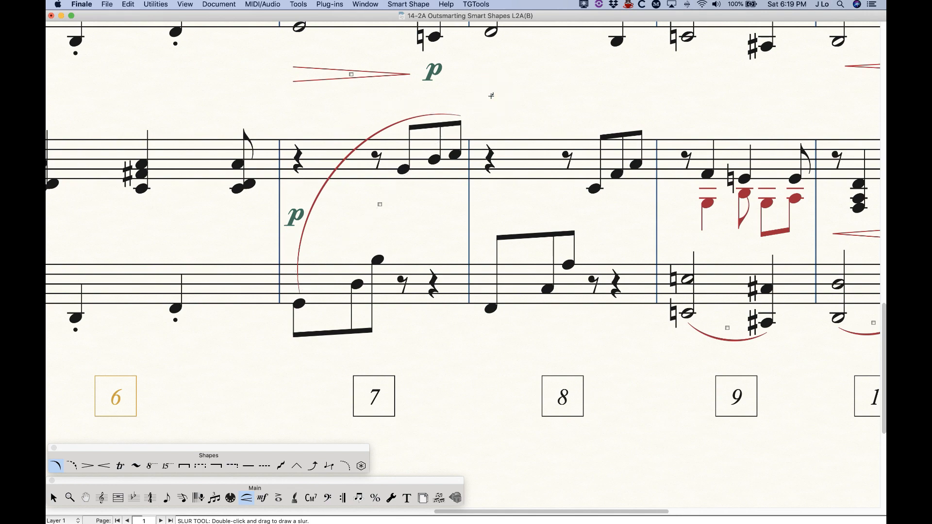
Remove the manual slur adjustments from the measure 7 cross-staff slur
click(378, 209)
right_click(380, 209)
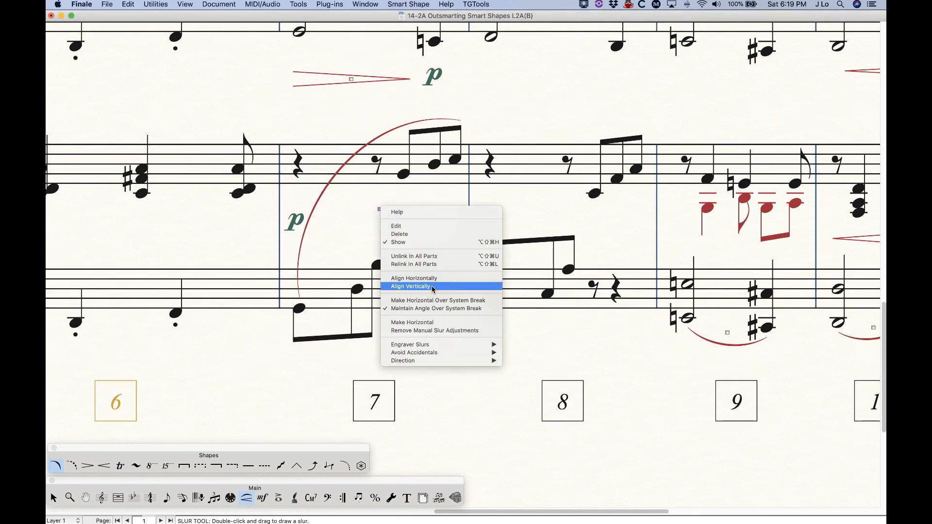
click(440, 331)
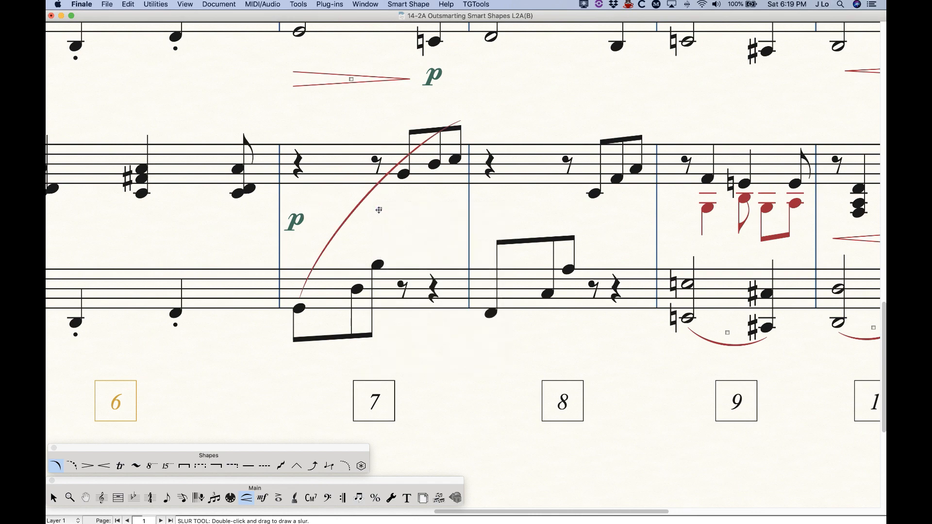
Move the cross-staff slur's ending endpoint below the upper staff's last beamed note and bend its ending side downward into an S-curve
click(379, 209)
drag(459, 120, 455, 168)
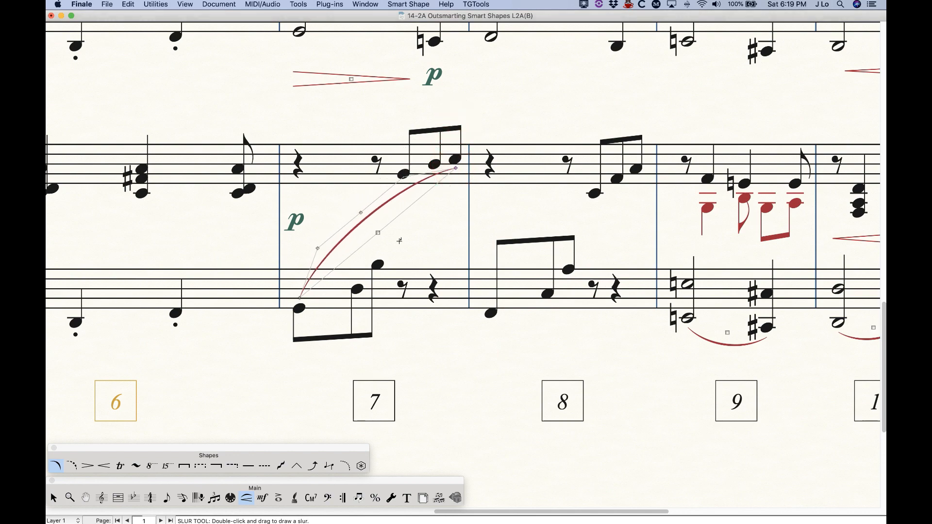
click(402, 176)
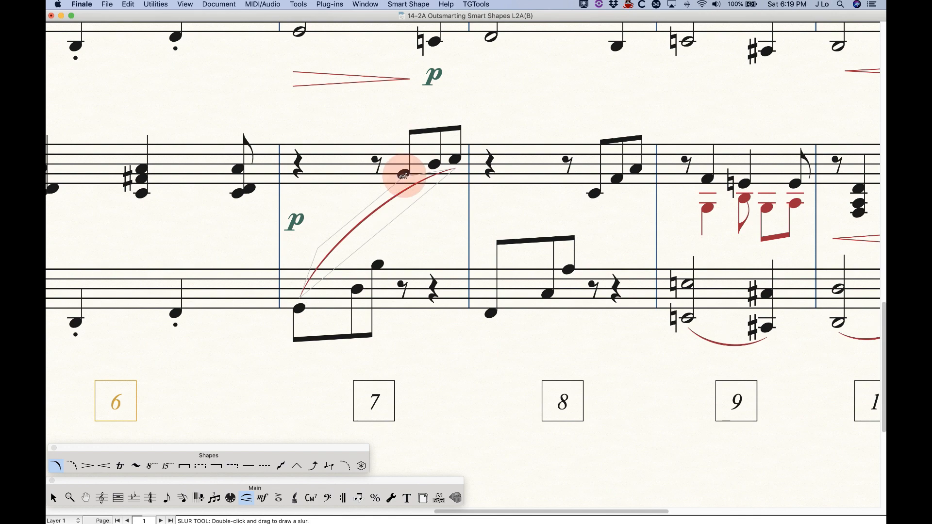
drag(402, 176, 429, 233)
click(524, 212)
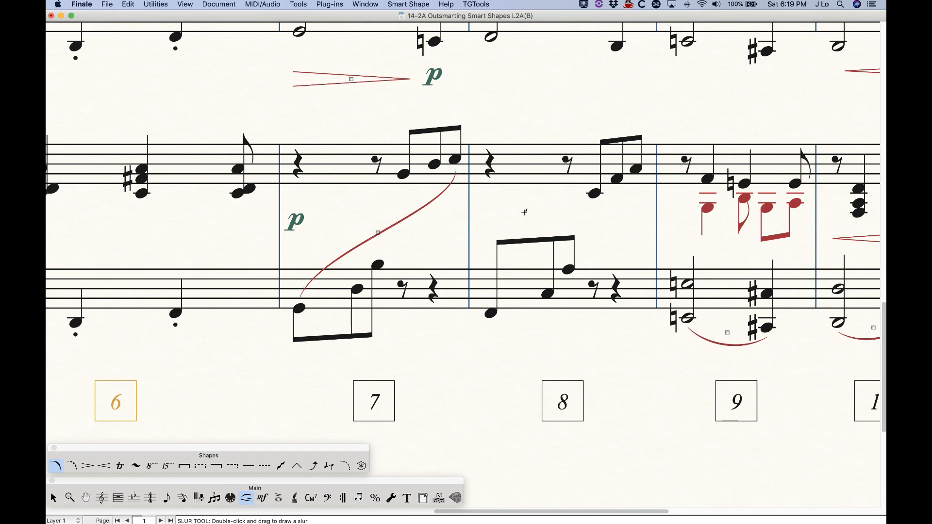
Refine the S-curve of the measure 7 slur by adjusting both curve handles slightly, and switch to the Selection tool
click(378, 234)
drag(316, 248, 312, 243)
drag(457, 209, 444, 212)
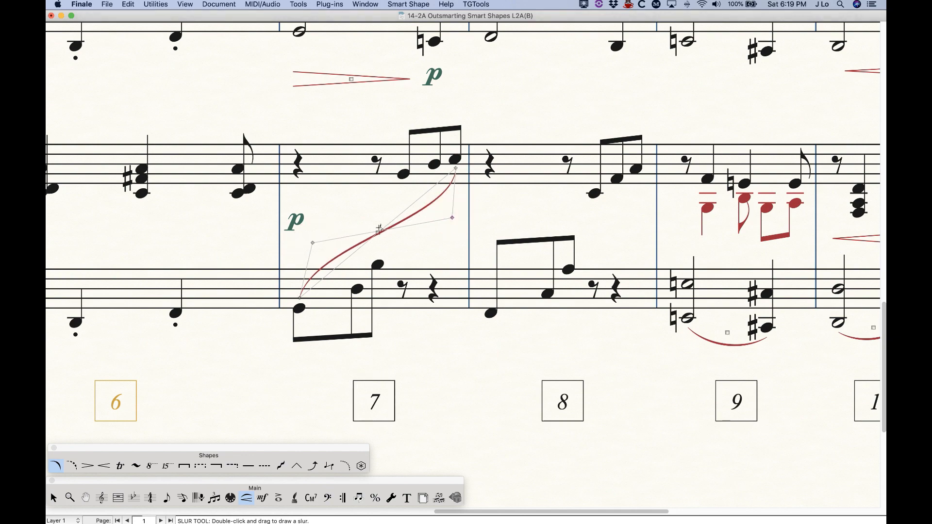
drag(311, 240, 310, 239)
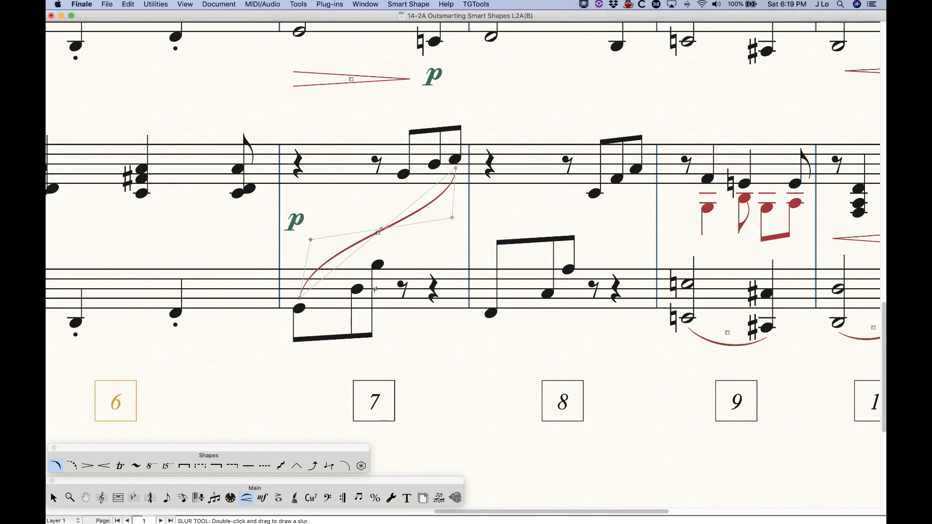
key(Escape)
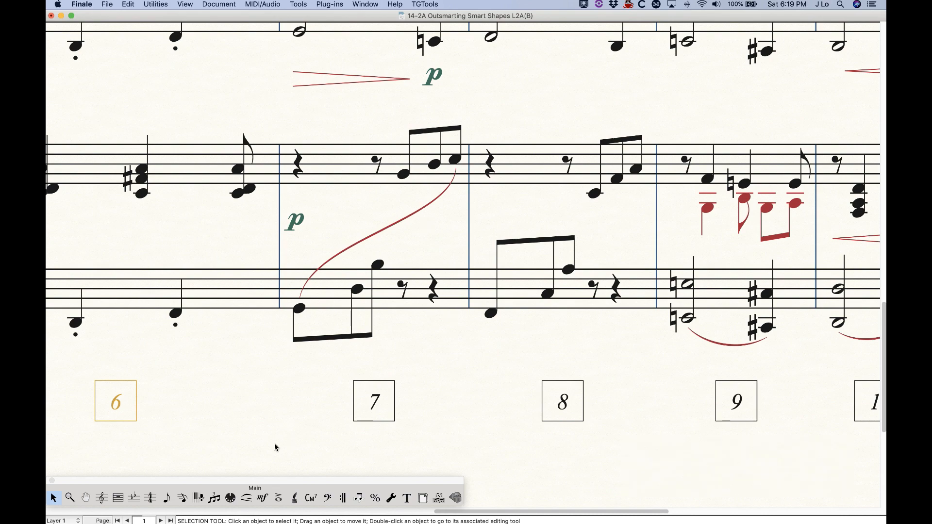
Draw a cross-staff slur in piano measure 8 from the lower staff's first beamed note to the upper staff's last beamed note
click(247, 498)
scroll(418, 374, right, 5)
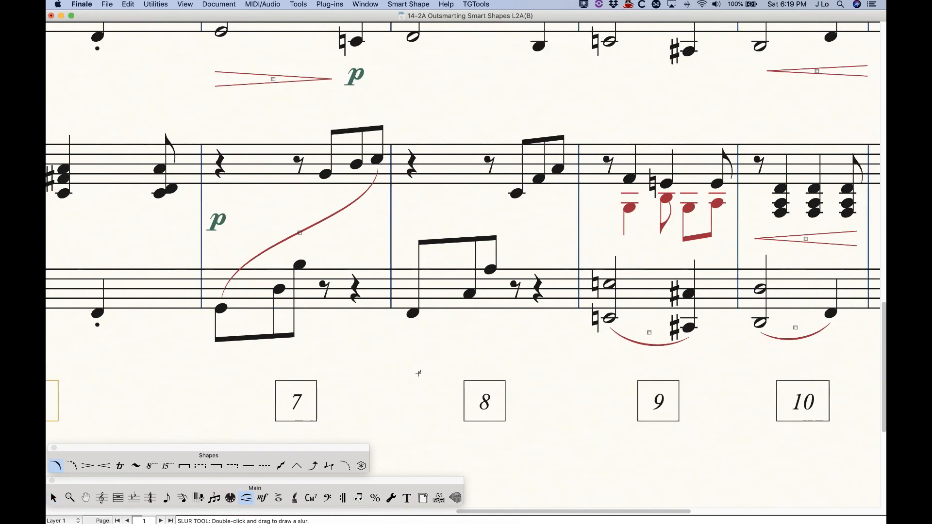
double_click(373, 293)
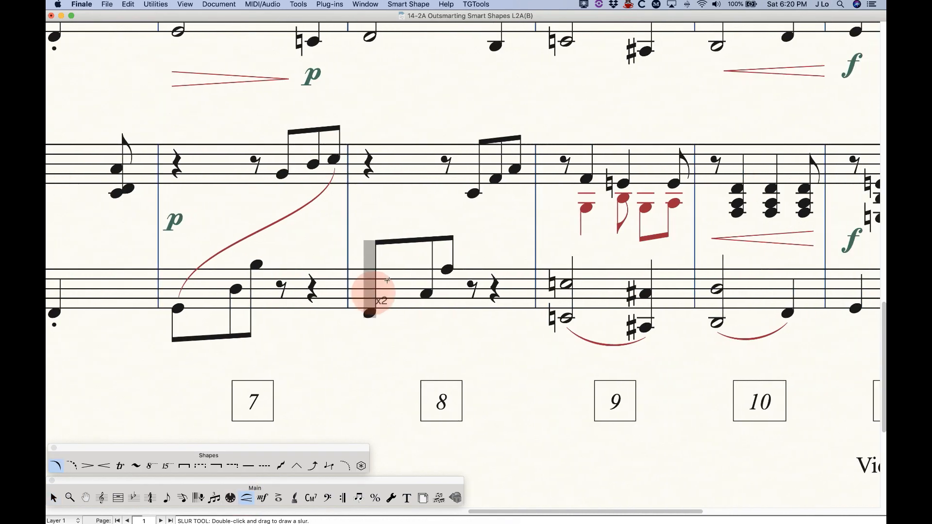
drag(373, 294, 519, 165)
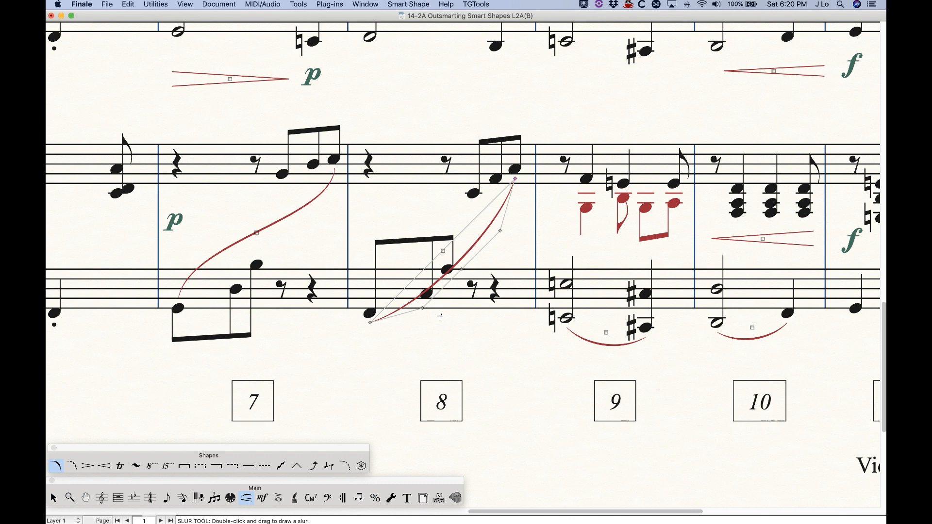
Move the measure 8 slur's starting endpoint above the lower staff's beam and bend its curve handles into an S-curve
drag(369, 322, 375, 237)
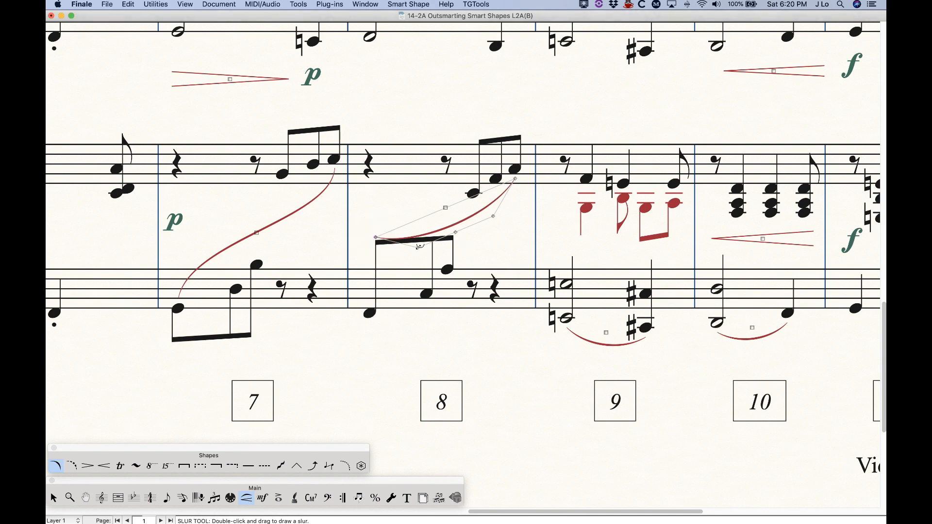
drag(418, 248, 420, 199)
drag(491, 217, 503, 227)
drag(402, 199, 402, 193)
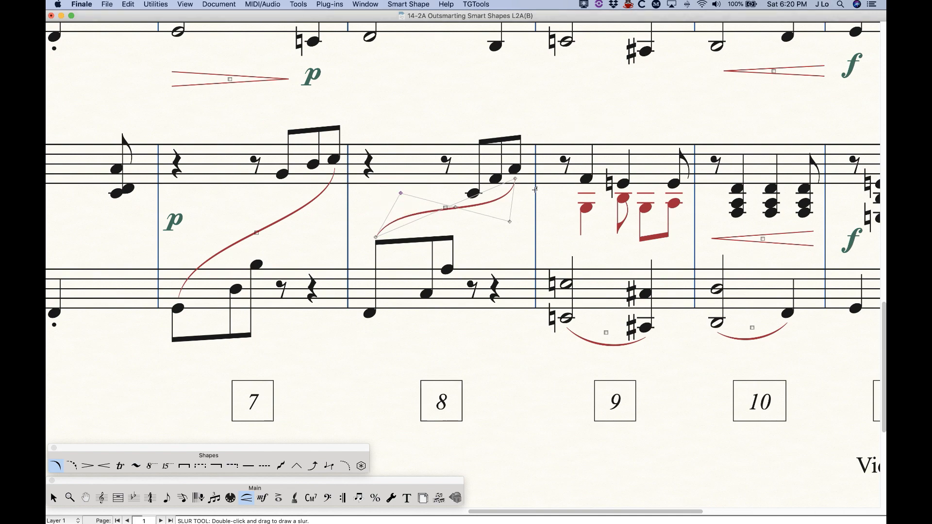
click(508, 221)
click(586, 116)
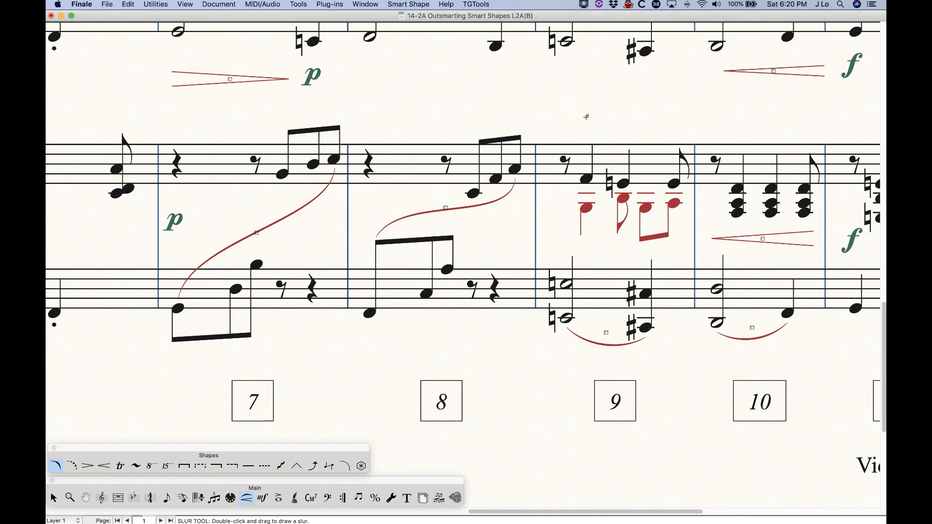
key(Escape)
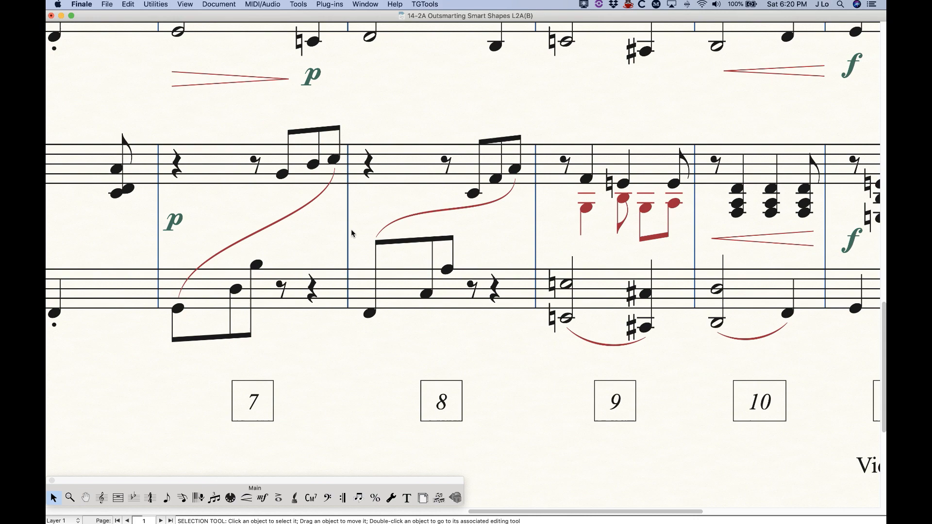
Draw a long slur above the piano's upper staff from the first chord of measure 3 to the last chord of measure 6
key(super+minus)
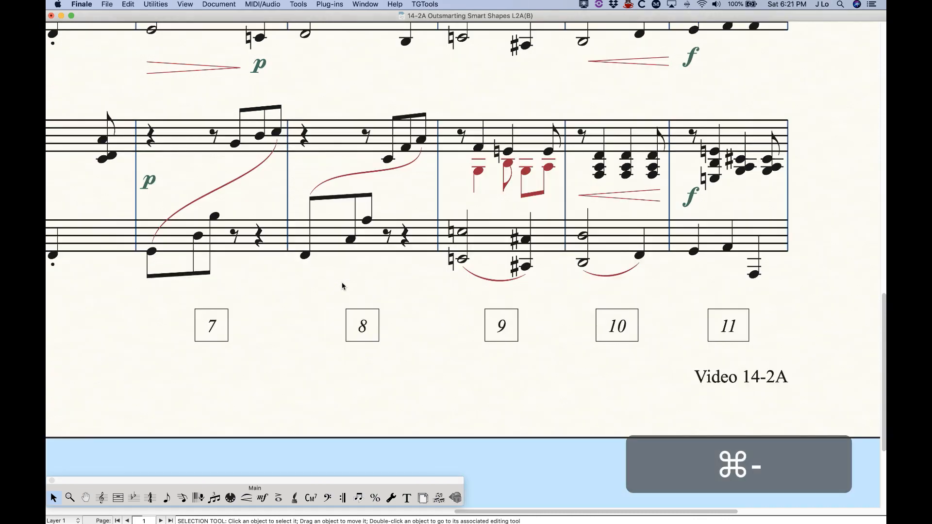
key(super+minus)
key(super+minus)
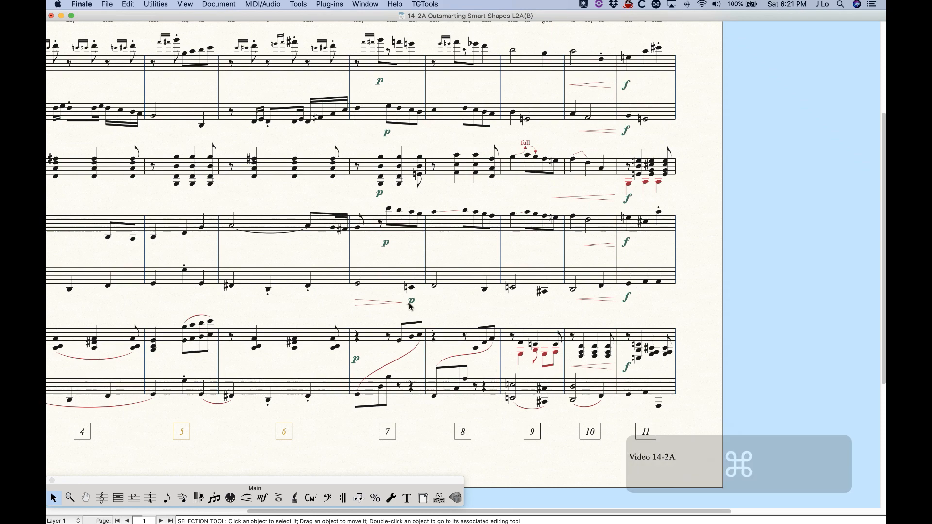
key(super+minus)
scroll(405, 305, up, 4)
scroll(401, 306, left, 5)
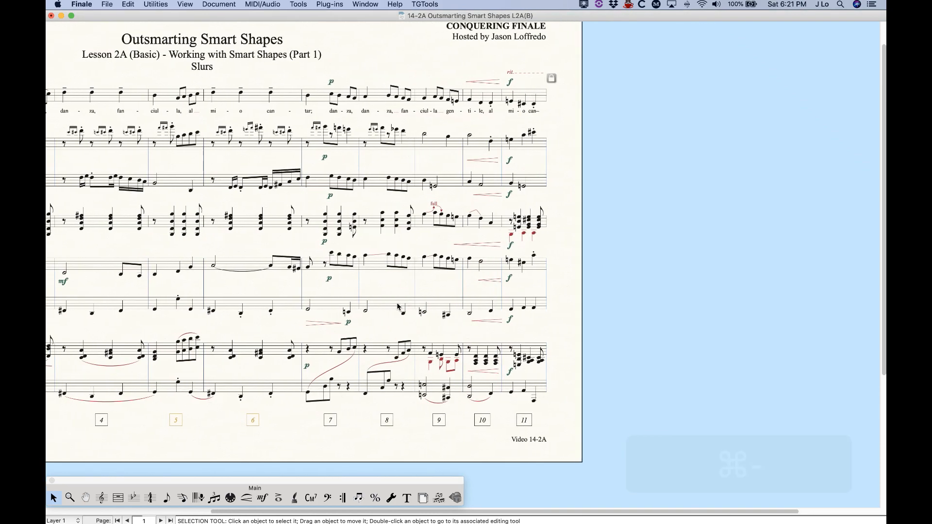
scroll(398, 306, left, 4)
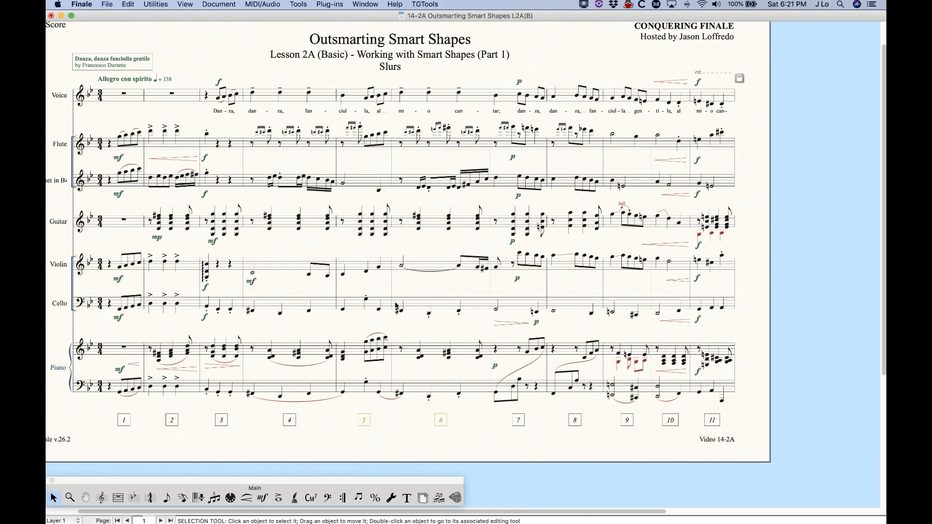
scroll(395, 305, left, 1)
scroll(480, 313, up, 1)
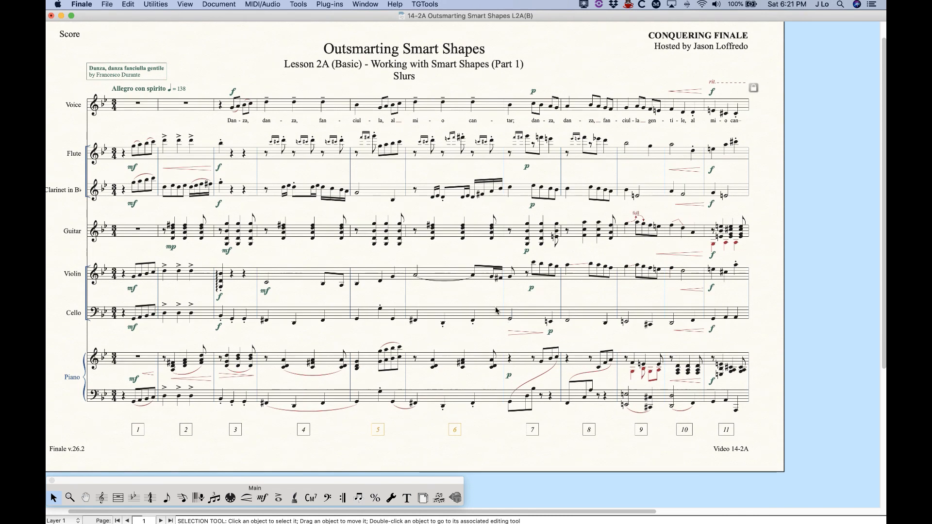
scroll(496, 311, left, 2)
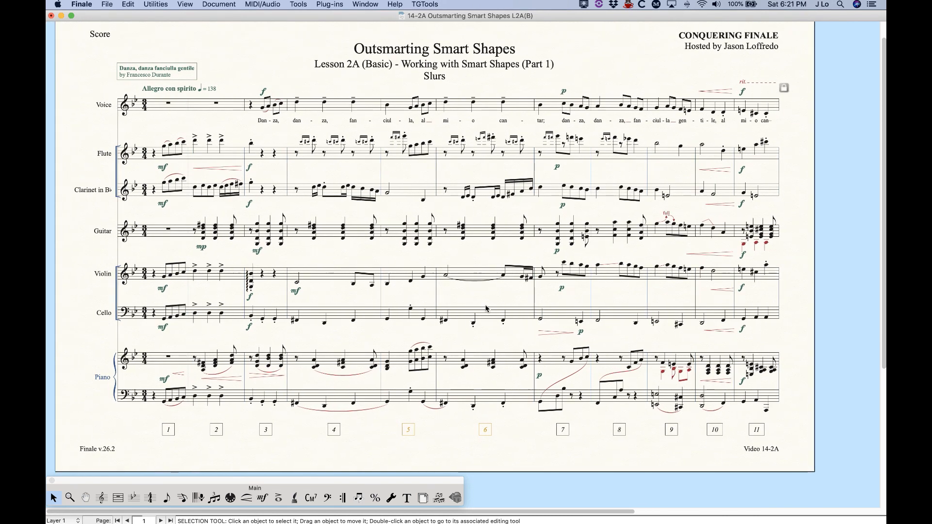
click(245, 497)
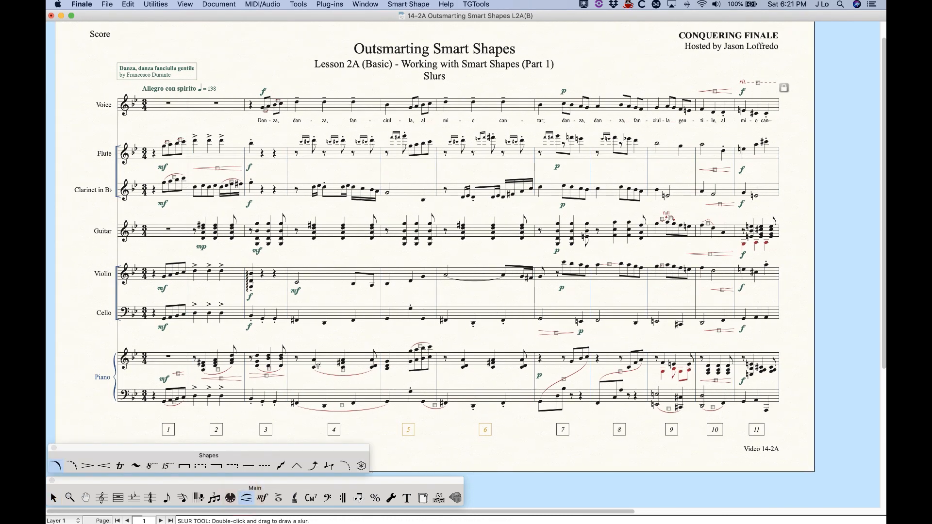
drag(260, 352, 523, 358)
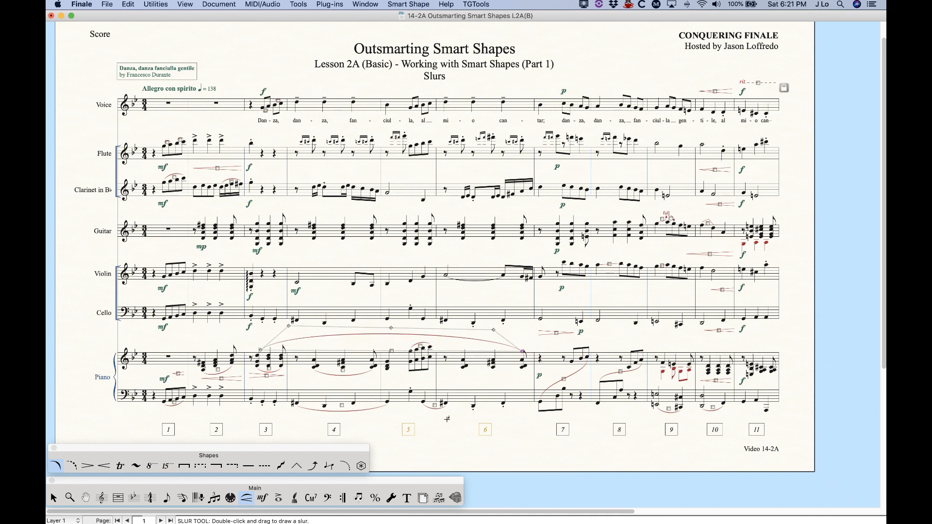
click(470, 380)
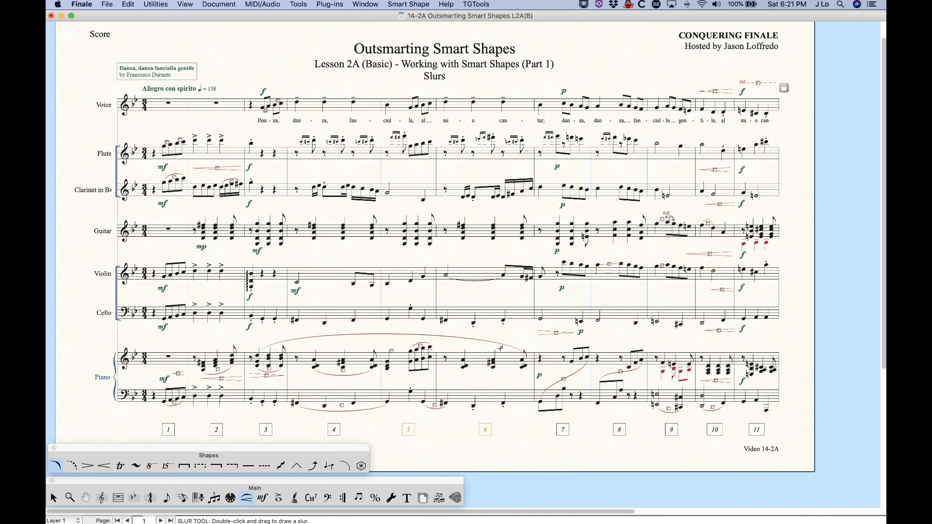
Open the Piano part for editing and examine how the long slur splits across the system break
click(225, 3)
mouse_move(216, 26)
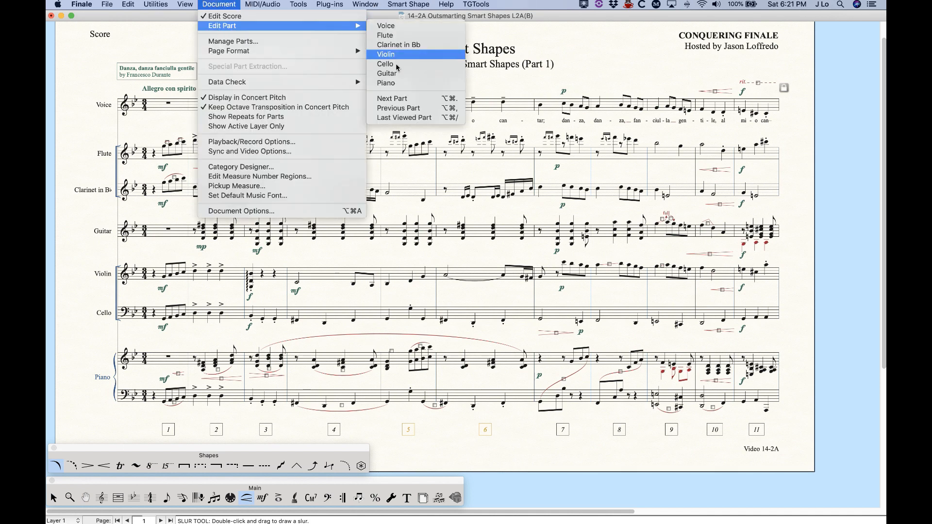
click(388, 83)
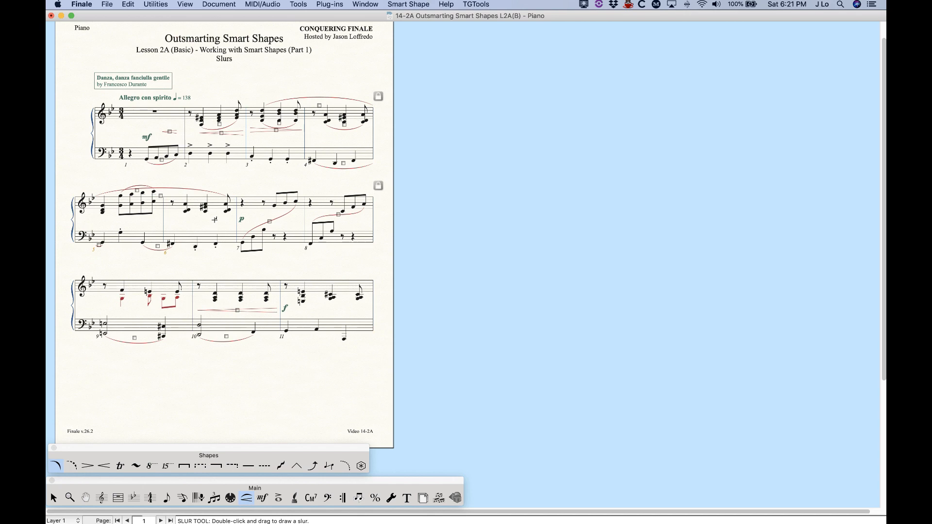
key(super+equal)
key(super+equal)
key(super+equal)
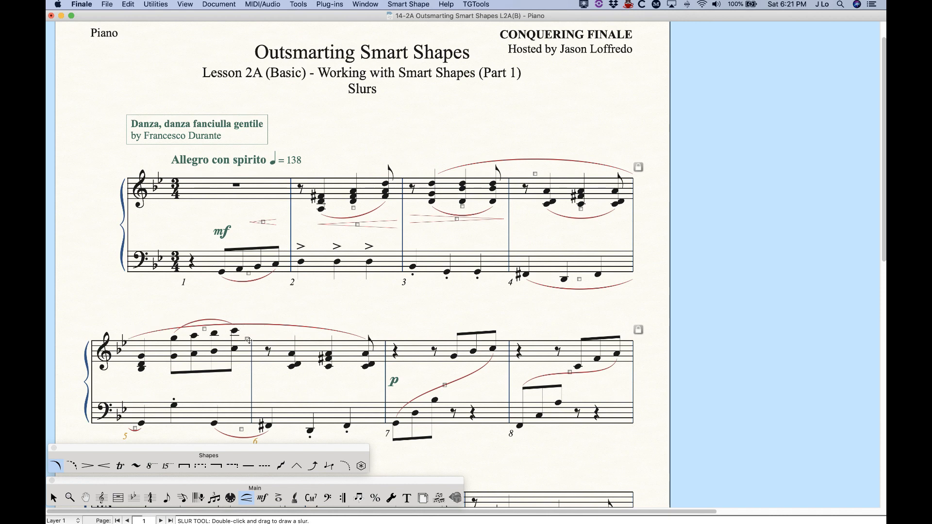
In the first system, raise the long slur's ending endpoint slightly and lift its starting curve handle to match
click(534, 174)
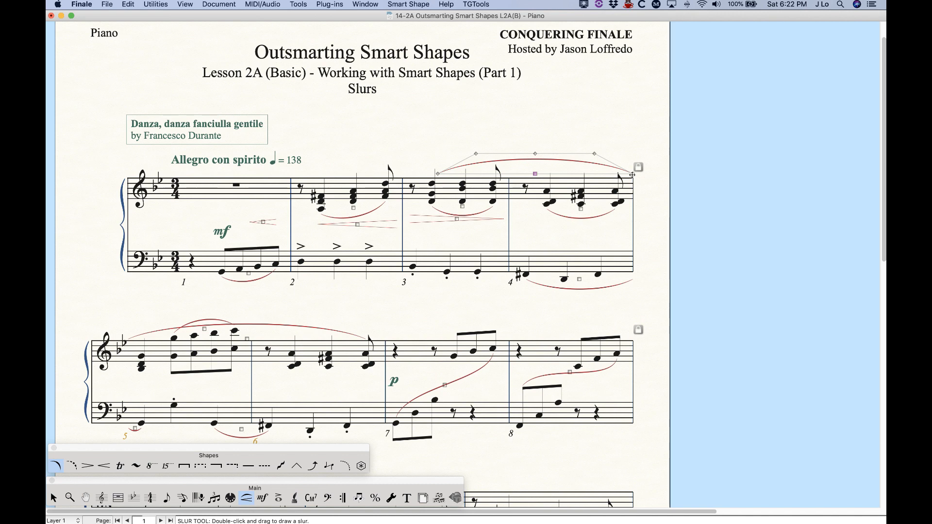
drag(632, 175, 631, 167)
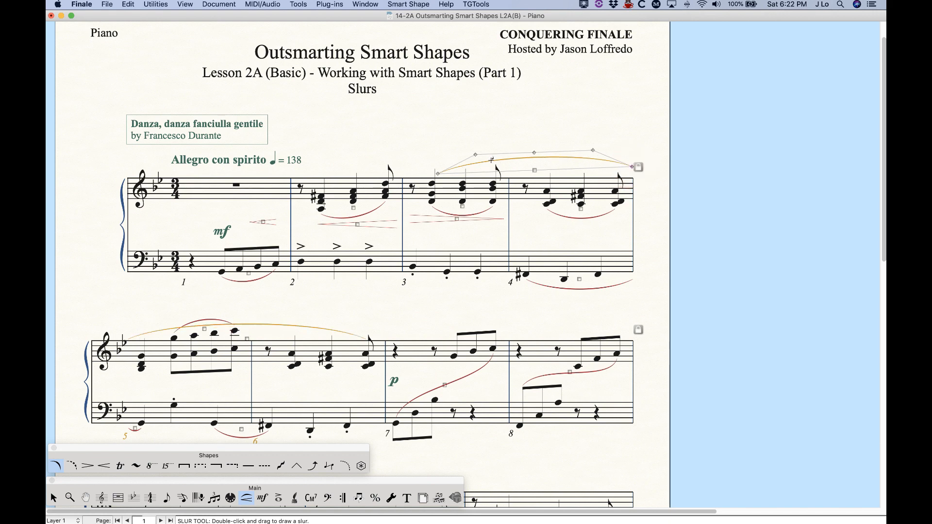
click(474, 152)
drag(474, 152, 473, 149)
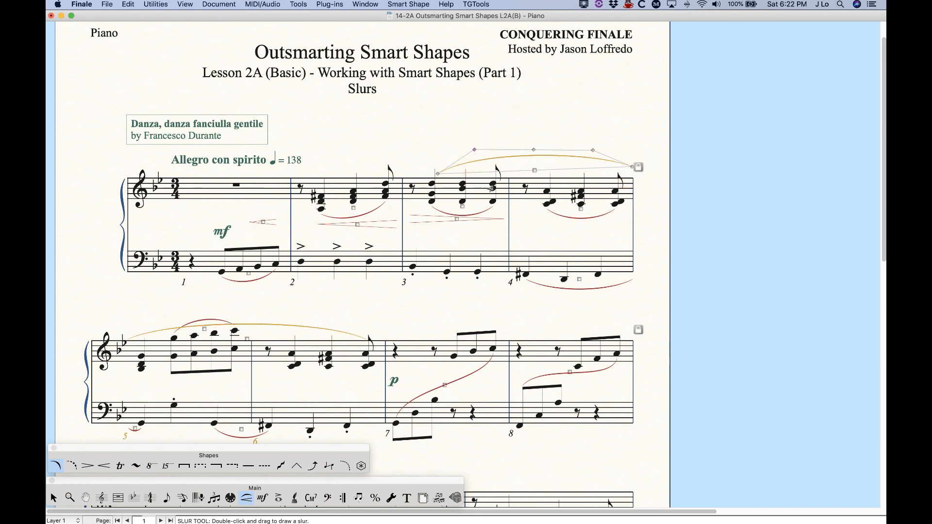
In the second system, raise the long slur segment's starting endpoint above the measure 5 notes and arch the segment higher
click(246, 339)
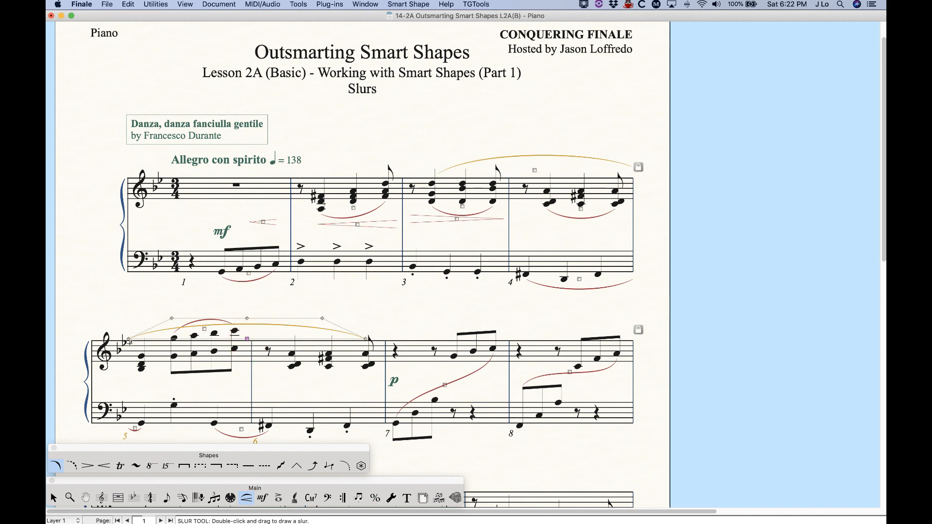
drag(126, 340, 131, 321)
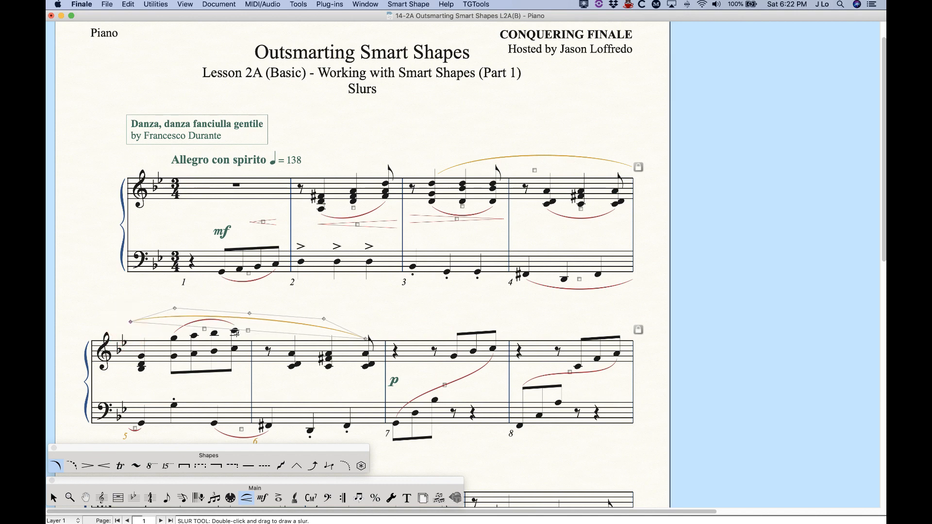
drag(250, 313, 250, 308)
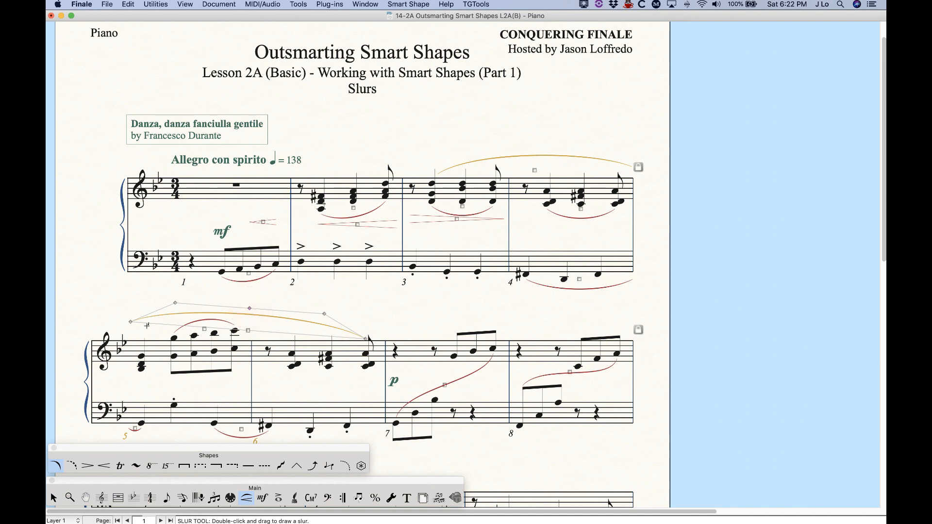
drag(131, 323, 130, 324)
click(420, 302)
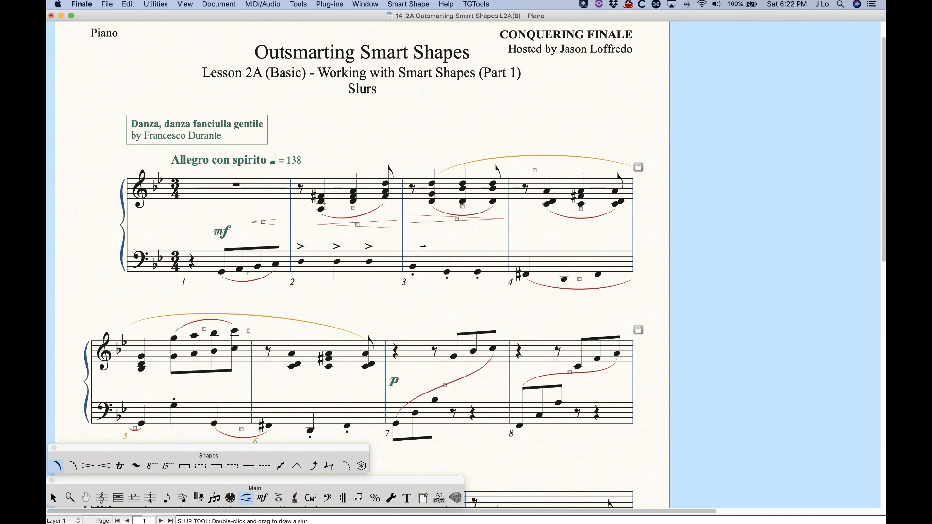
Delete the adjusted long slur and redraw it from measure 3's first chord to measure 6's last chord across the system break
click(533, 171)
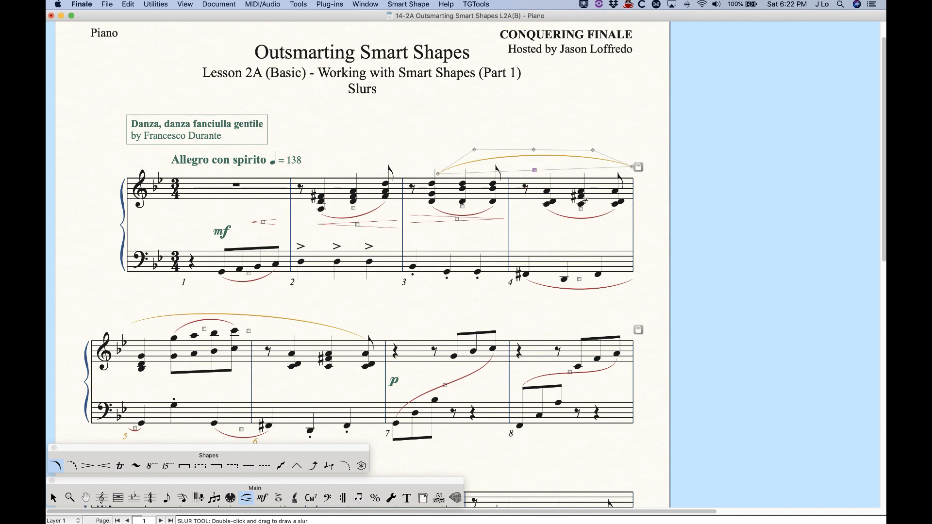
key(BackSpace)
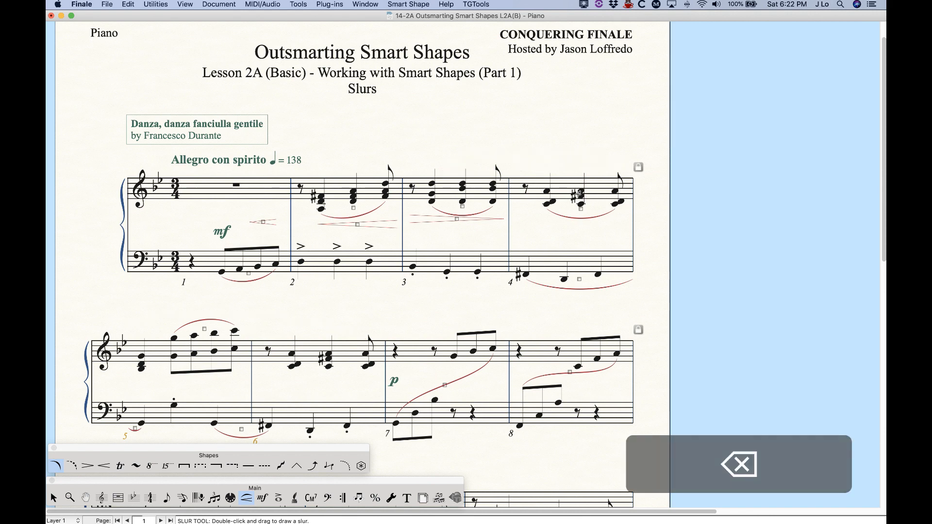
click(431, 184)
mouse_move(431, 183)
mouse_down()
mouse_move(689, 174)
mouse_move(547, 171)
mouse_move(427, 183)
mouse_move(453, 168)
mouse_move(431, 187)
mouse_move(443, 120)
mouse_move(389, 254)
mouse_move(345, 328)
mouse_move(364, 364)
mouse_move(449, 162)
mouse_move(402, 303)
mouse_up()
drag(378, 335, 370, 347)
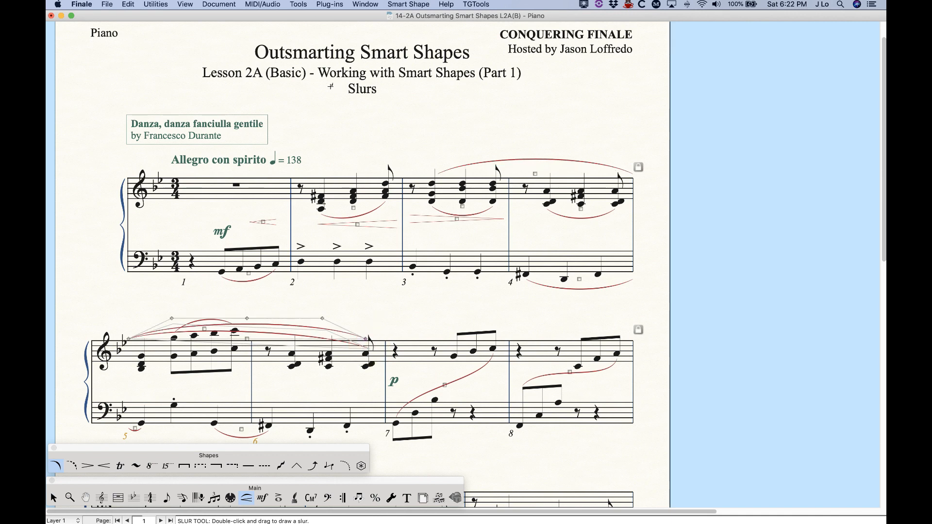
Delete the redrawn long slur and return to editing the full score
key(BackSpace)
click(245, 4)
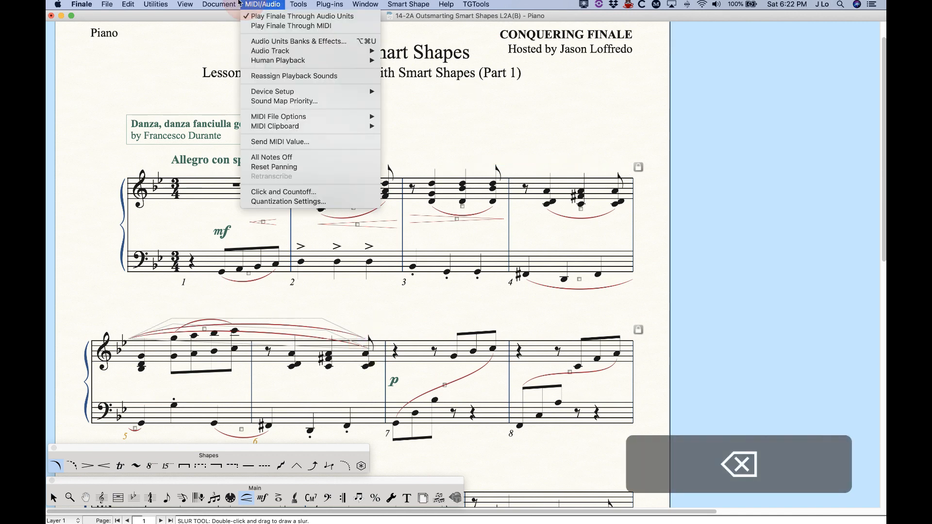
click(234, 17)
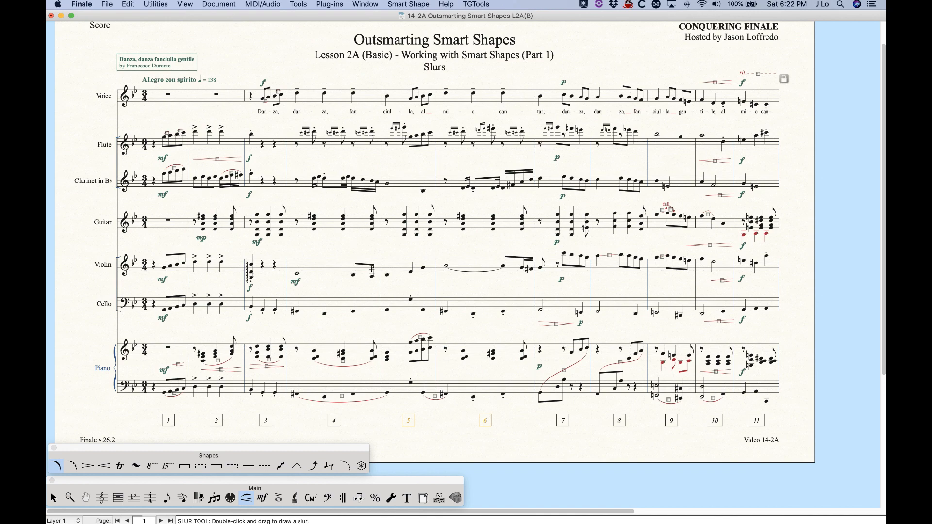
In measure 9 of the piano's treble staff, draw a slur from the upper voice's first note to its last note
scroll(363, 271, up, 3)
scroll(383, 268, right, 3)
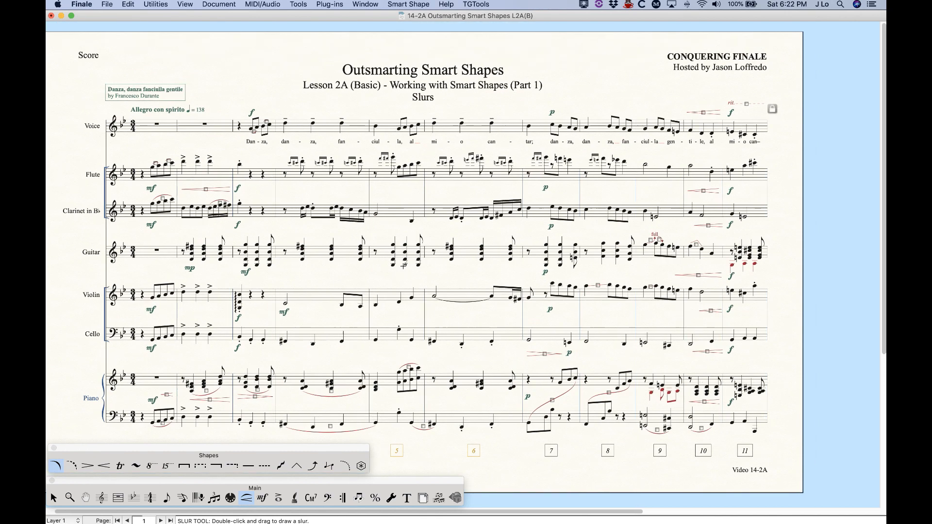
scroll(383, 268, right, 8)
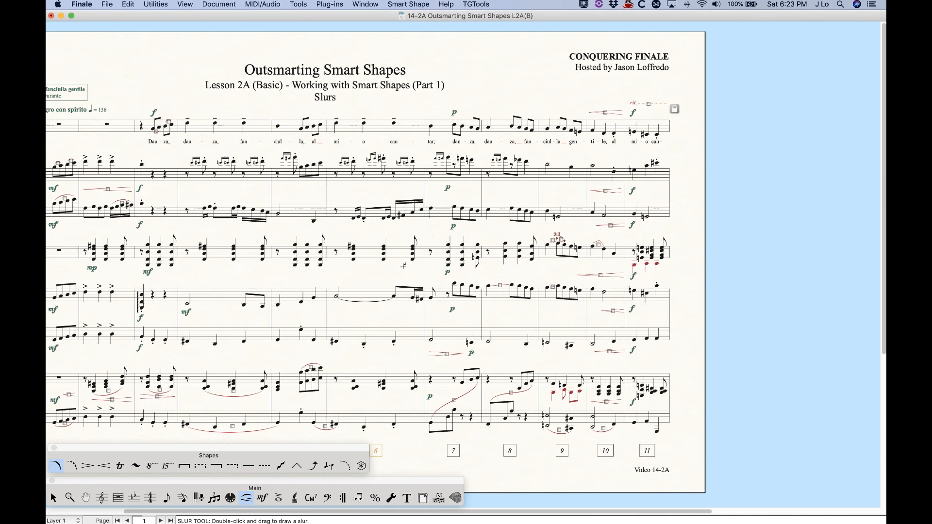
scroll(403, 266, down, 10)
scroll(404, 265, right, 5)
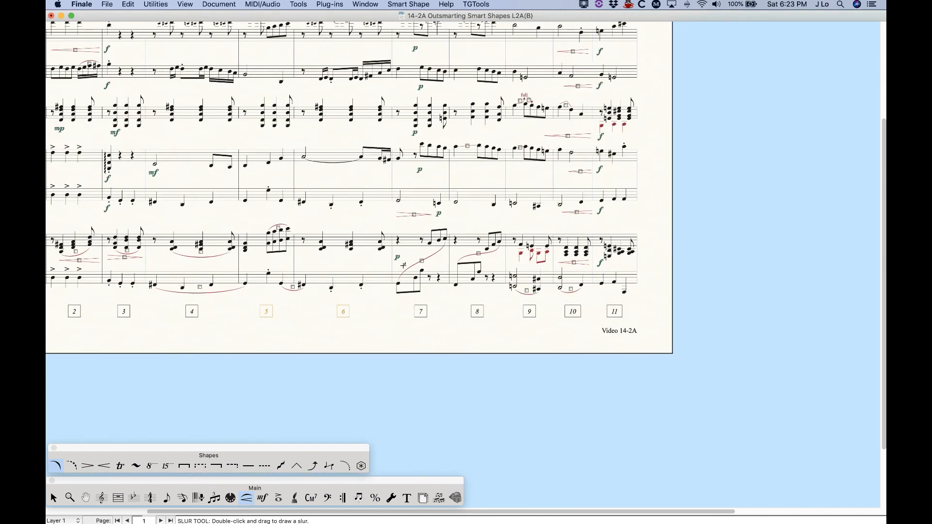
scroll(404, 265, right, 2)
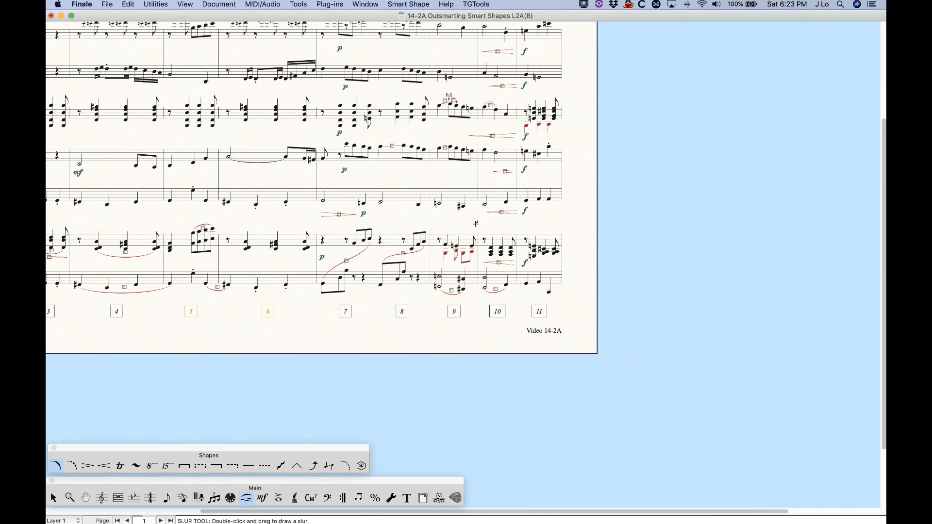
key(super+equal)
key(super+equal)
key(super+equal)
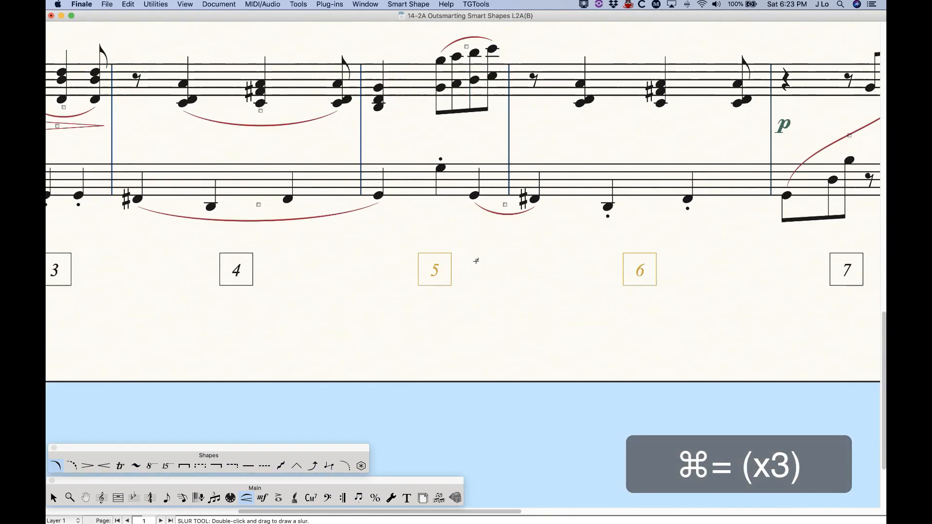
scroll(495, 379, right, 2)
drag(520, 511, 765, 493)
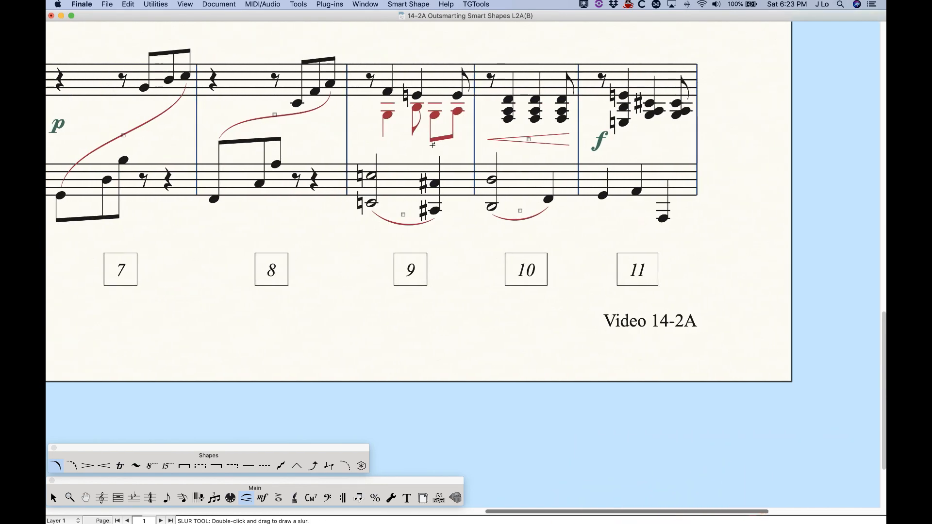
scroll(424, 199, up, 1)
scroll(424, 199, up, 2)
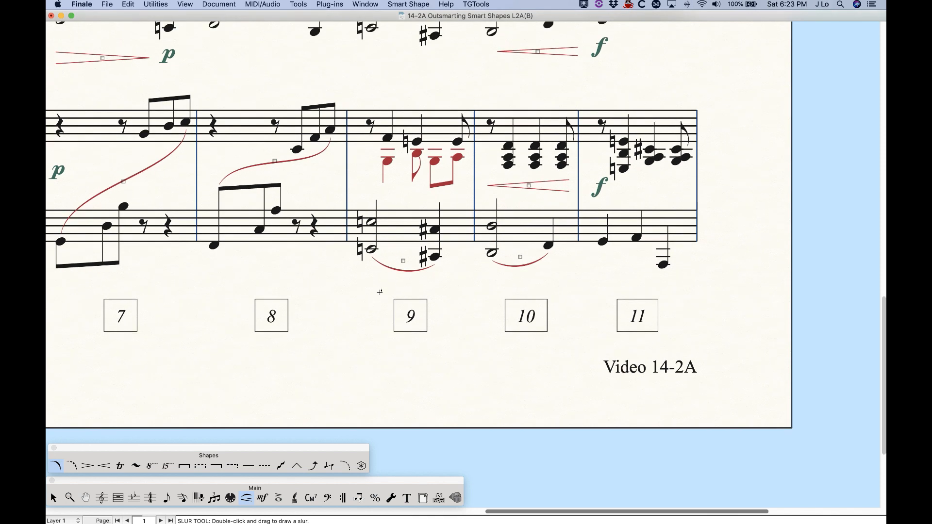
scroll(255, 402, up, 1)
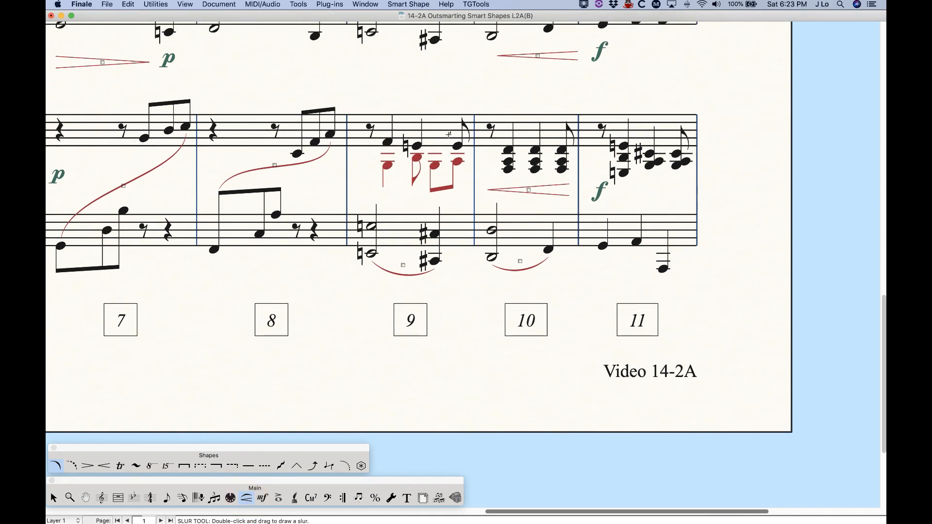
double_click(416, 129)
drag(416, 129, 457, 136)
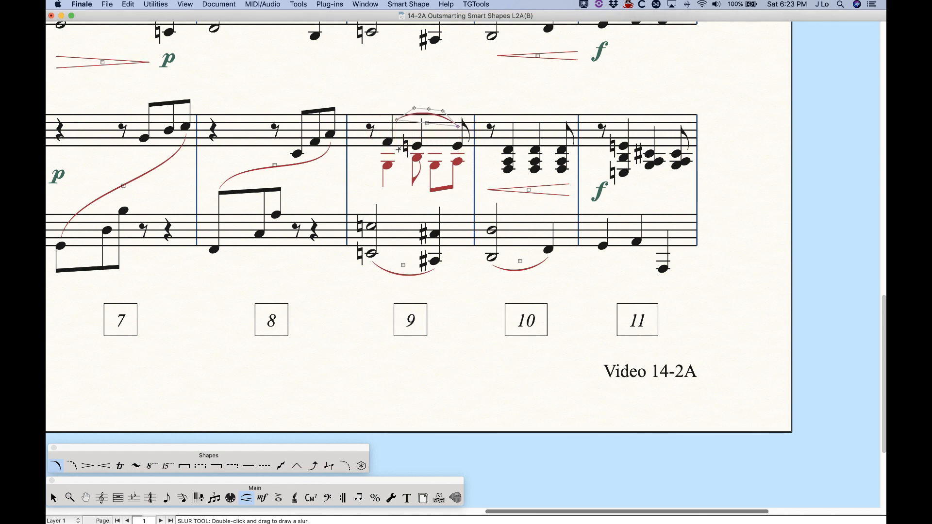
Draw a slur from the first to the last red lower-voice note in measure 9 of the piano's treble staff
click(475, 80)
double_click(385, 168)
drag(385, 168, 458, 168)
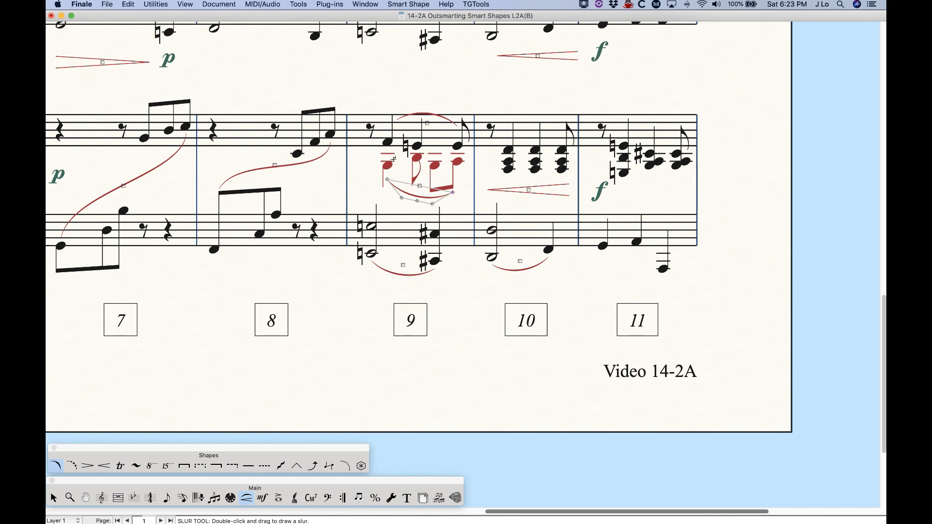
scroll(473, 180, up, 1)
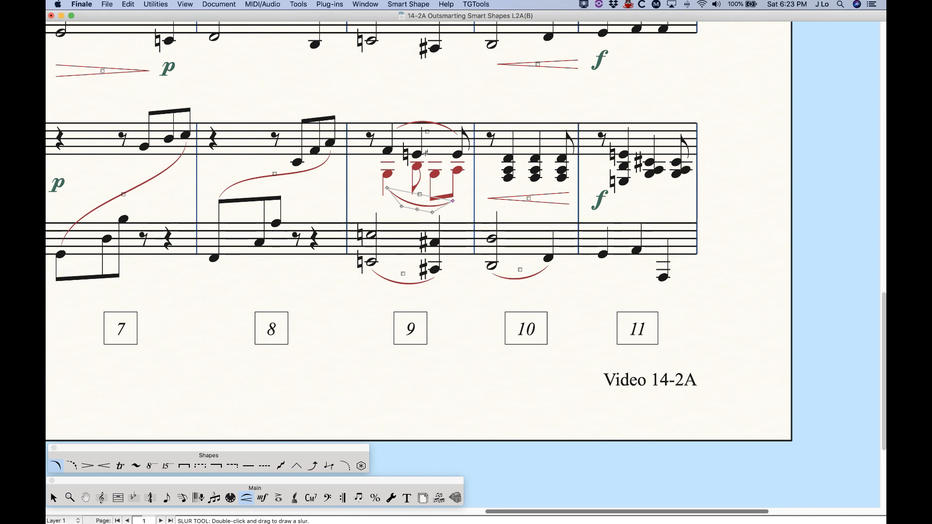
In measure 9 of the piano's treble staff, move the contents of Layer 1 into Layer 3 and Layer 2 into Layer 4
click(54, 497)
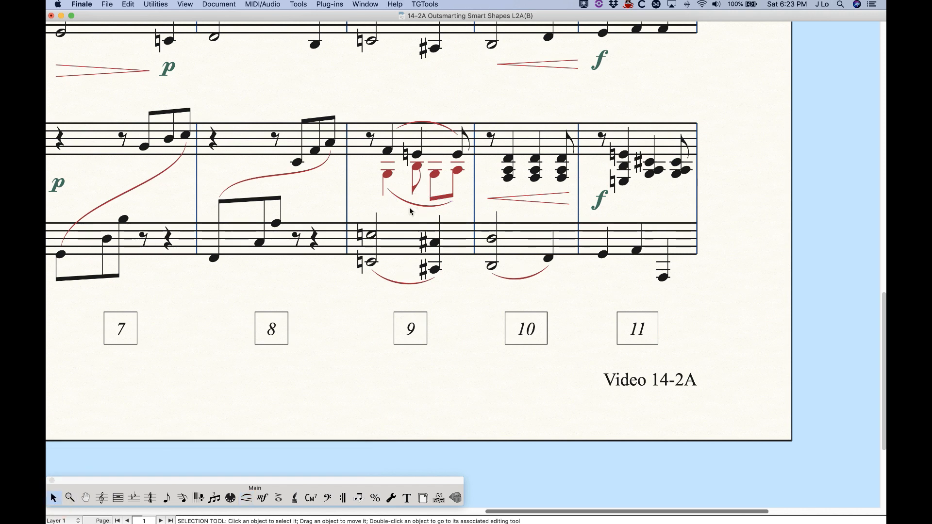
click(435, 146)
click(128, 4)
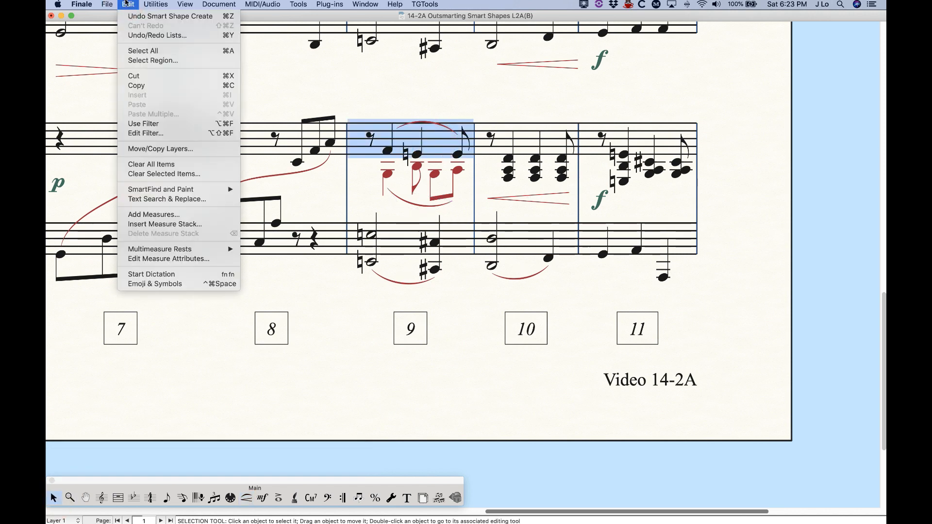
click(150, 149)
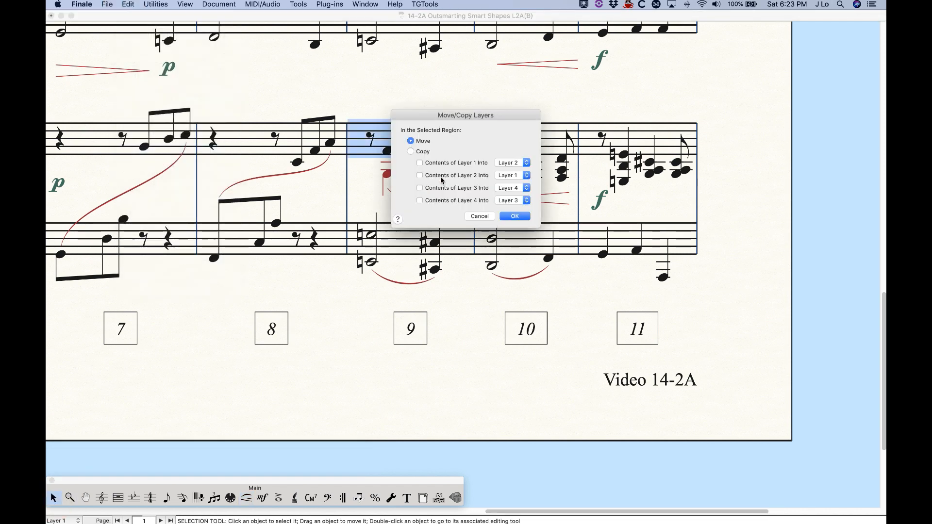
click(424, 182)
click(425, 181)
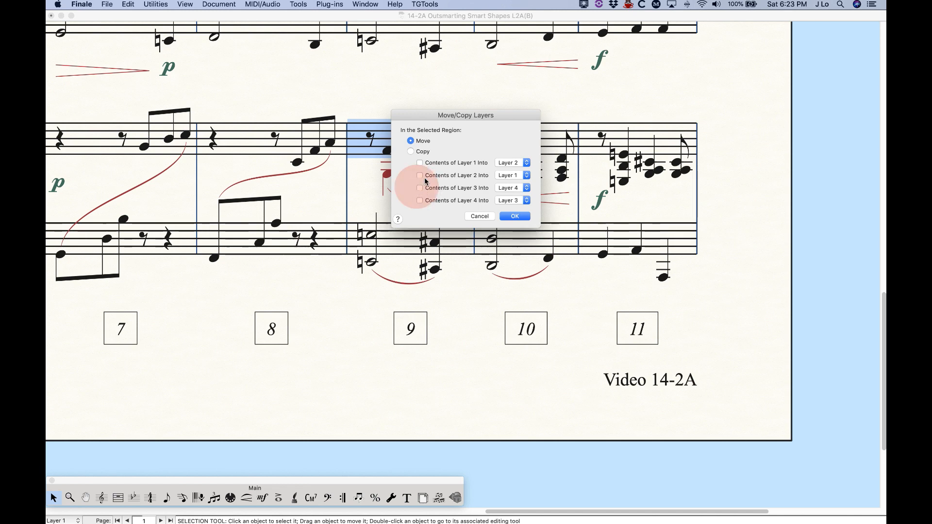
click(419, 163)
click(507, 163)
click(511, 172)
click(419, 175)
click(508, 175)
click(508, 199)
click(521, 215)
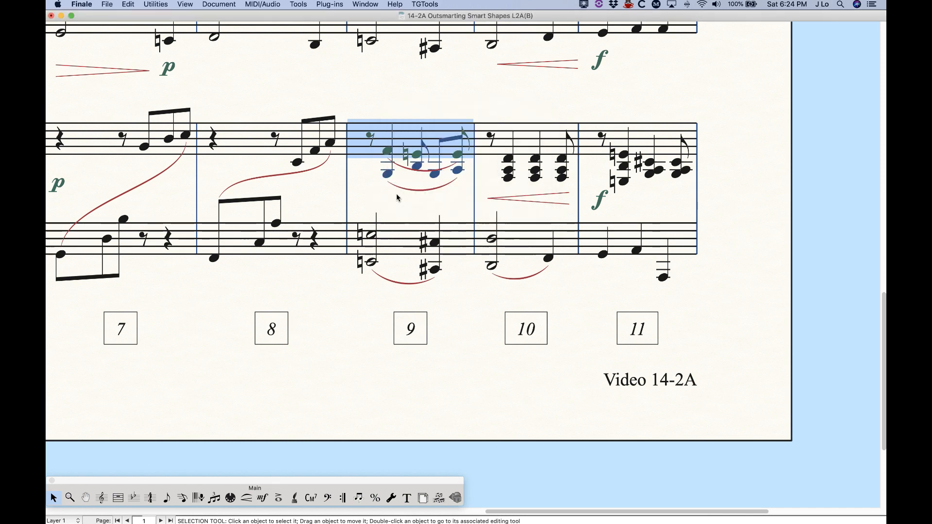
Undo the layer move in measure 9 of the piano's treble staff
drag(396, 73, 435, 111)
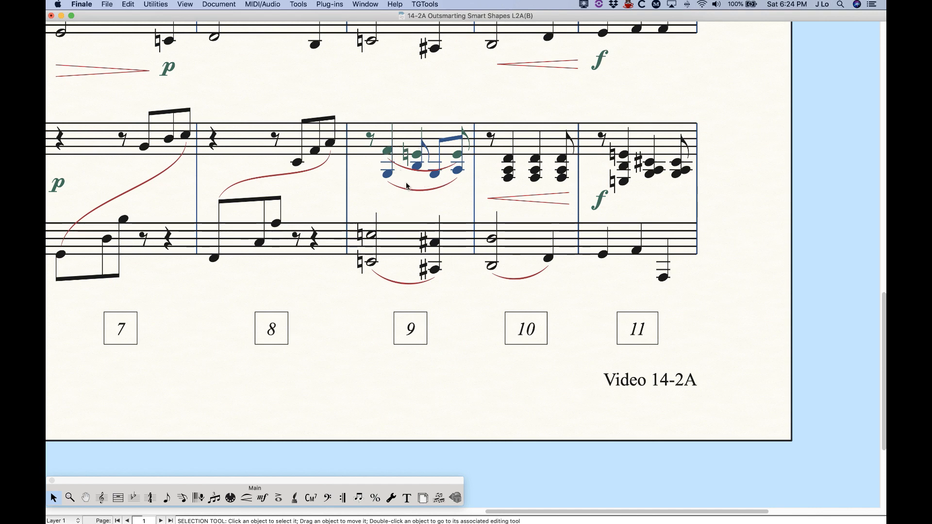
click(217, 3)
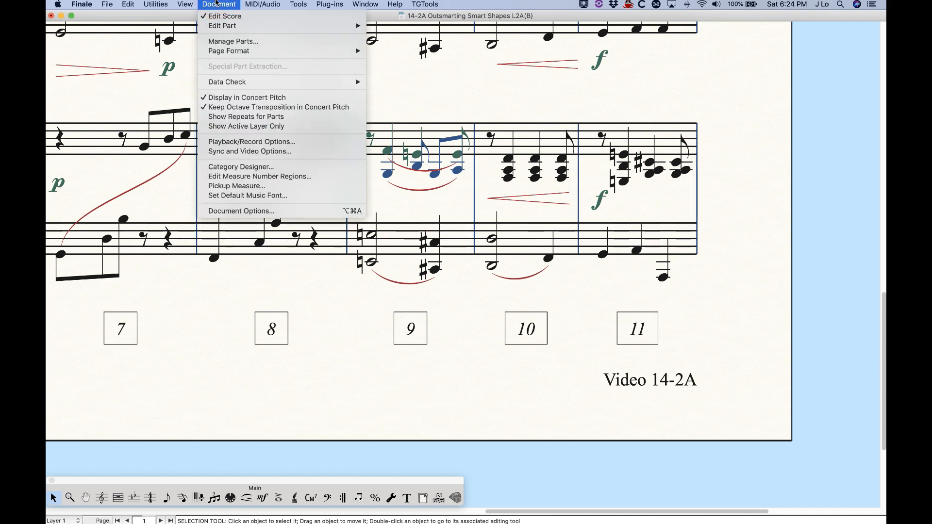
click(217, 3)
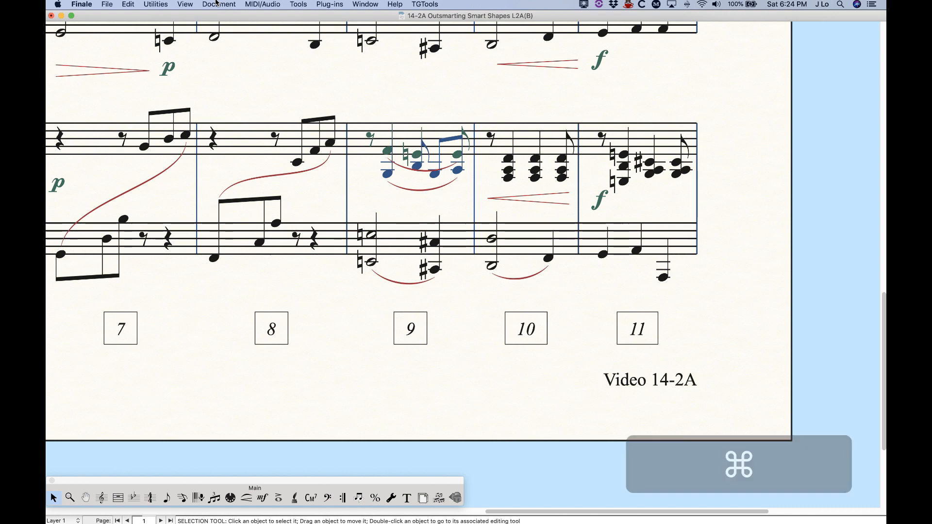
key(super+z)
click(478, 100)
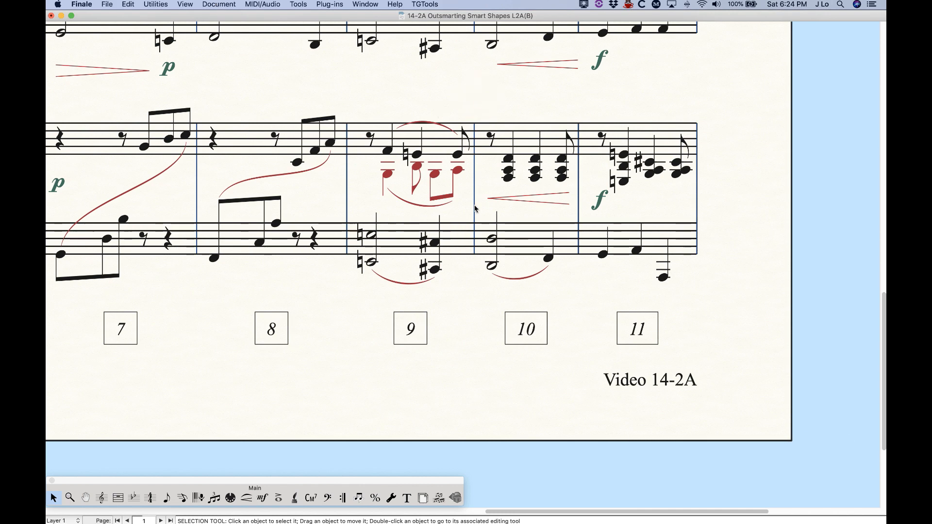
Delete both the lower-voice and upper-voice slurs in measure 9 of the piano's treble staff
click(420, 205)
key(BackSpace)
click(432, 122)
key(BackSpace)
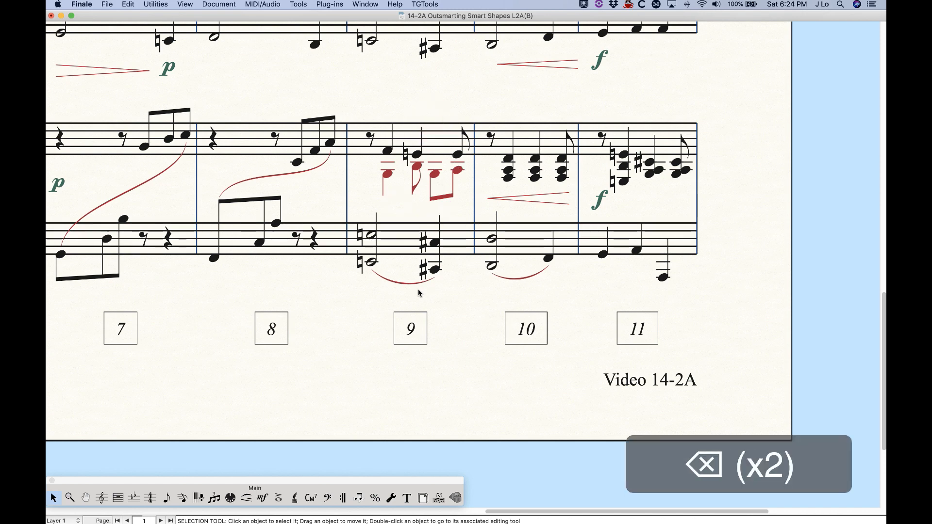
Draw a slur from the first lower-voice note of piano measure 9 to measure 10's first chord, and delete it
click(246, 497)
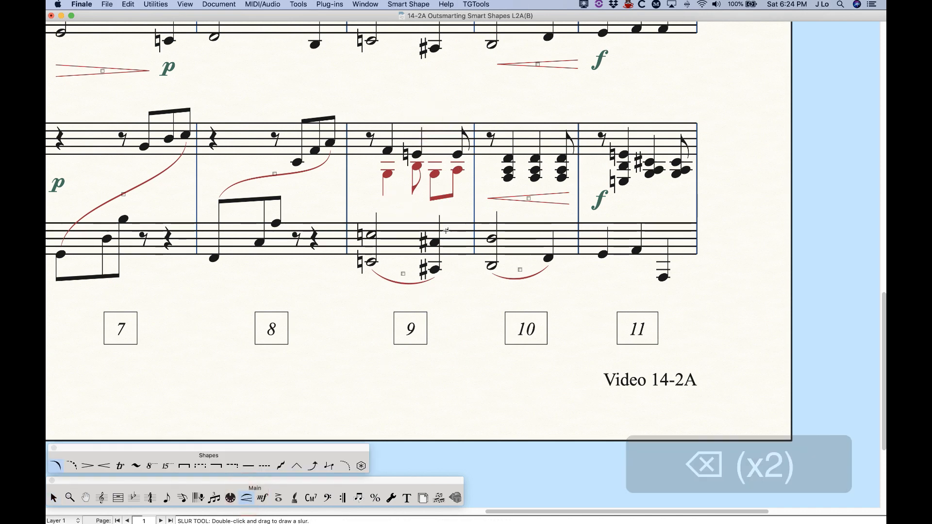
double_click(386, 177)
drag(387, 177, 512, 171)
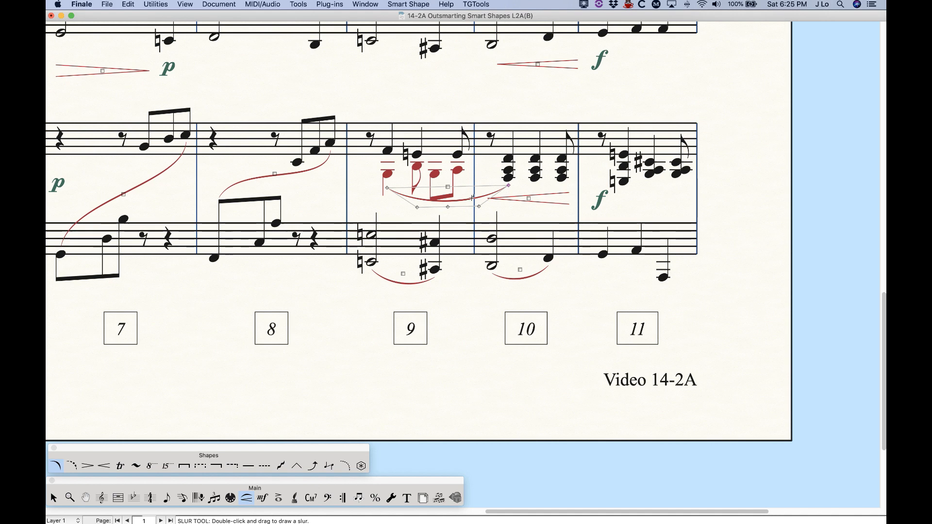
key(BackSpace)
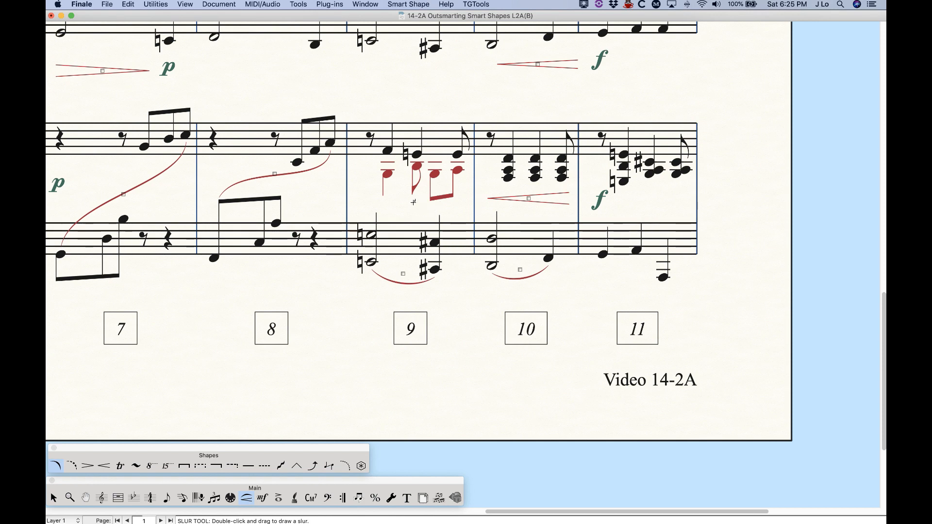
Draw a dashed curve with the Dashed Curve tool over the first four clarinet notes in measure 4
scroll(401, 198, left, 3)
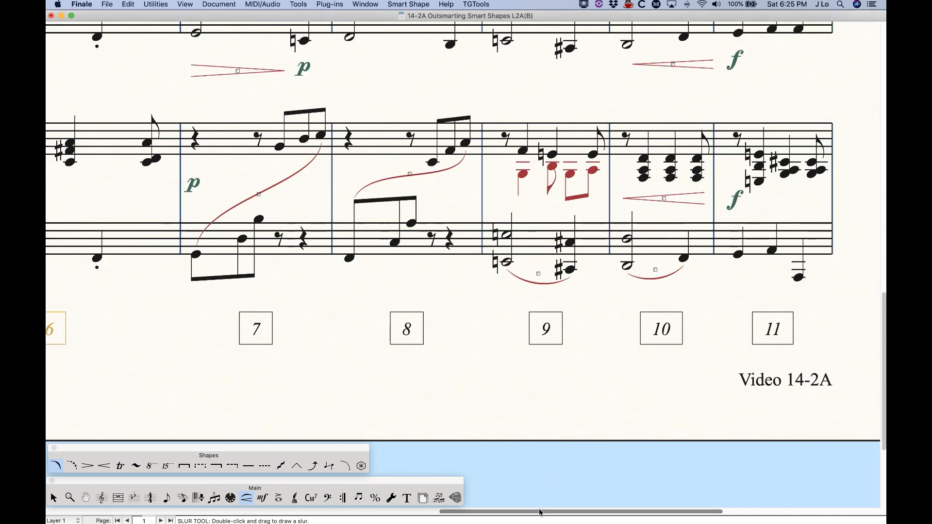
drag(539, 512, 80, 512)
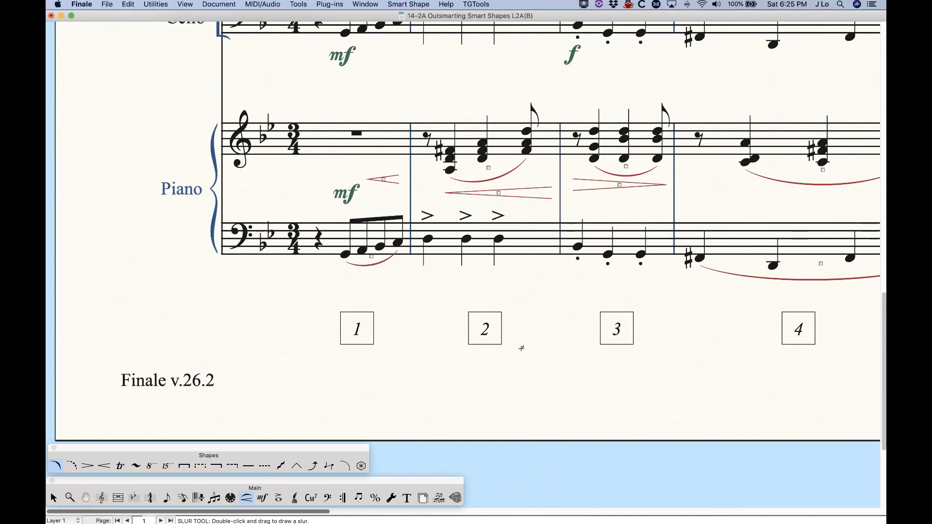
key(super+minus)
key(super+minus)
key(super+minus)
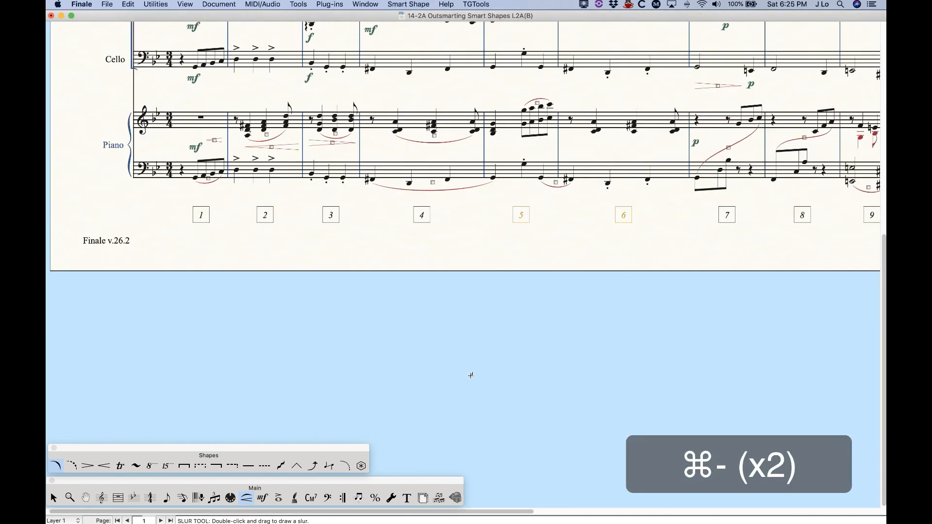
scroll(470, 375, up, 5)
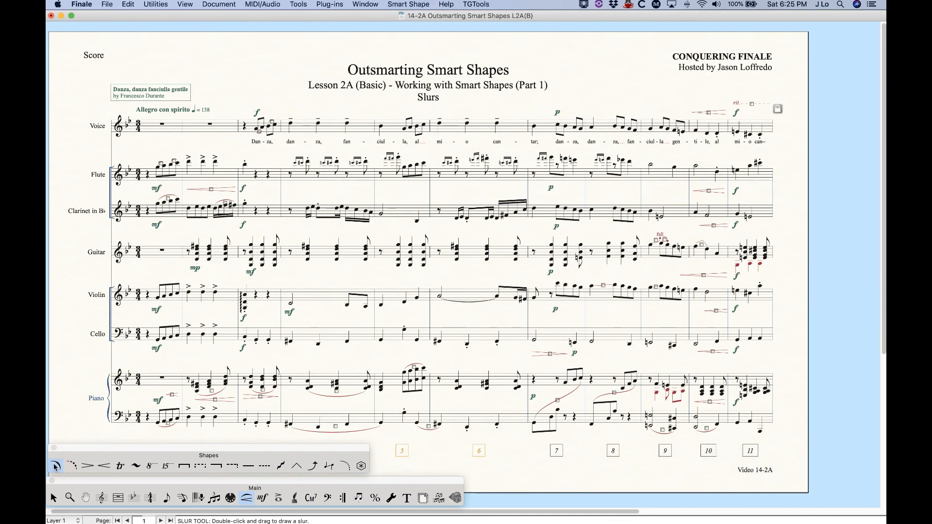
click(72, 466)
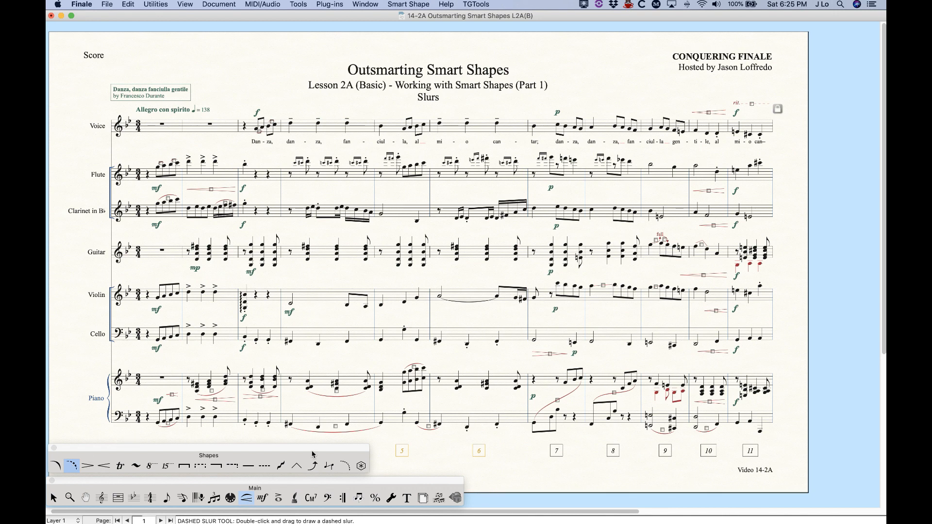
click(345, 467)
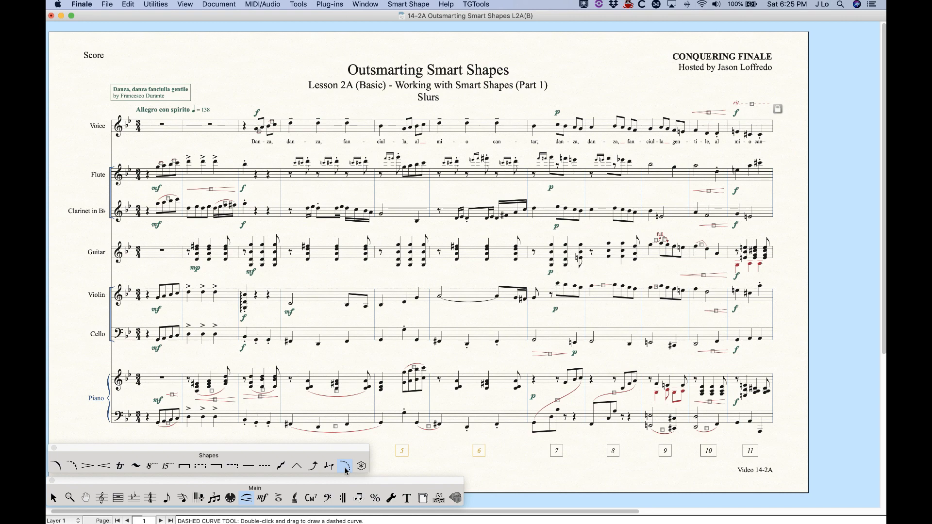
key(super+equal)
key(super+equal)
scroll(430, 413, right, 5)
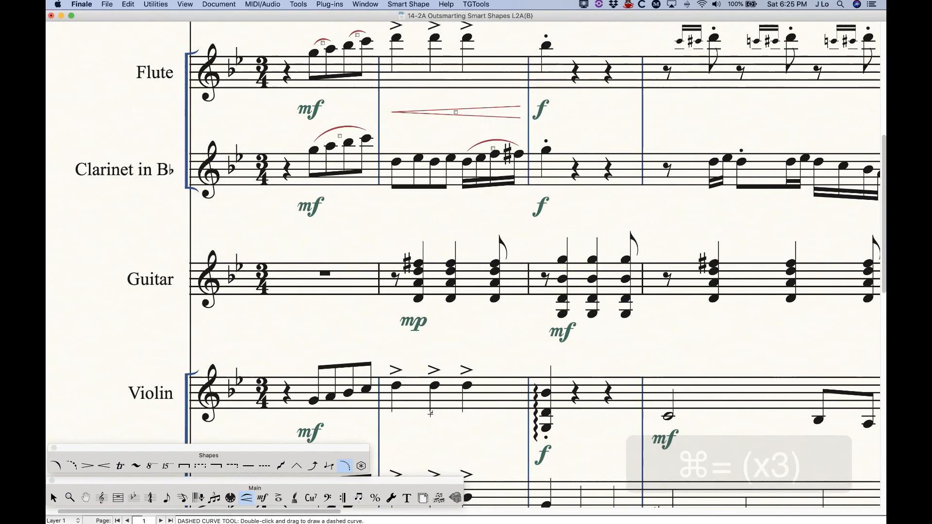
drag(521, 162, 601, 162)
With the Dashed Slur tool, add a dashed slur from the fifth to the last clarinet note in measure 4
click(71, 466)
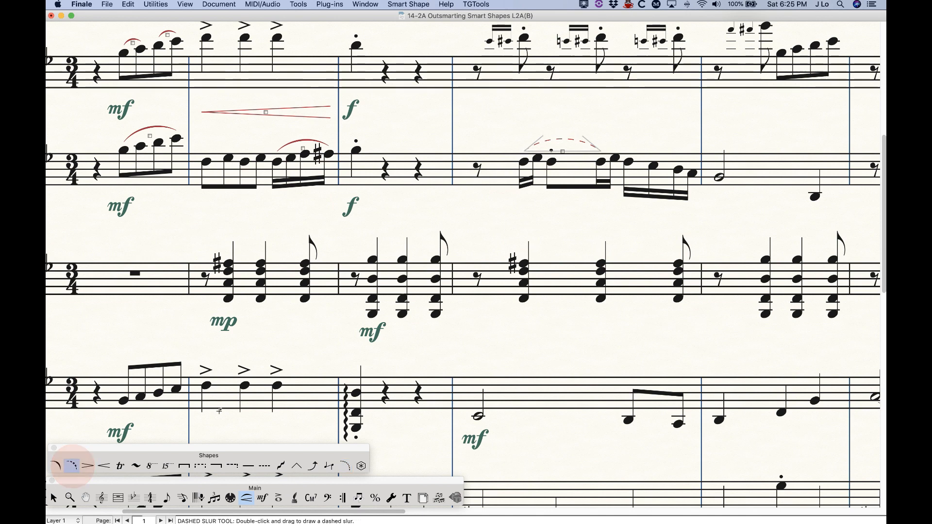
double_click(615, 161)
drag(615, 160, 692, 166)
click(670, 121)
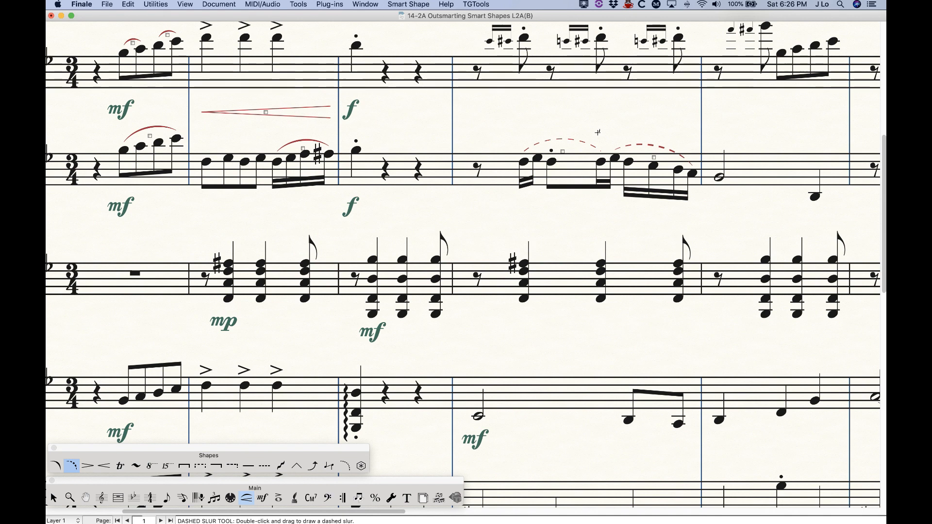
Return to the solid Slur tool and delete both dashed shapes above the clarinet's measure 4
click(344, 466)
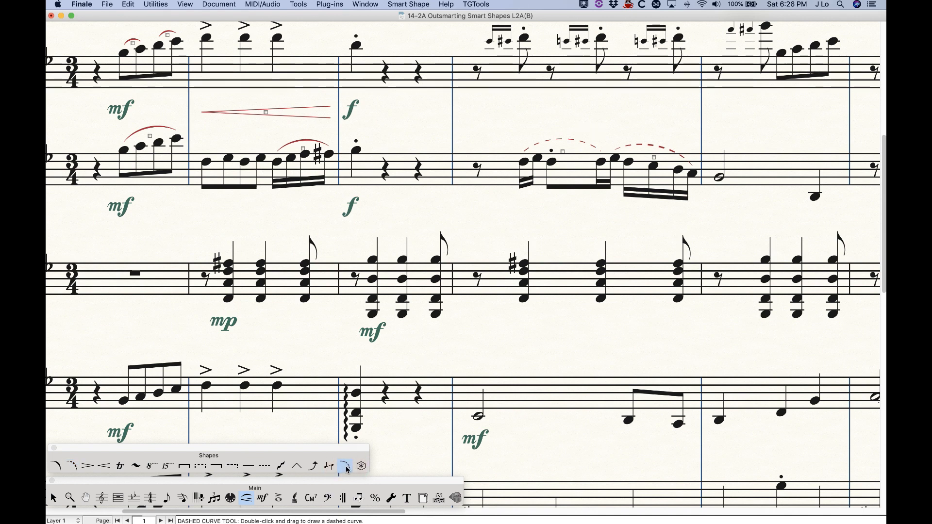
click(56, 466)
drag(527, 127, 684, 180)
key(BackSpace)
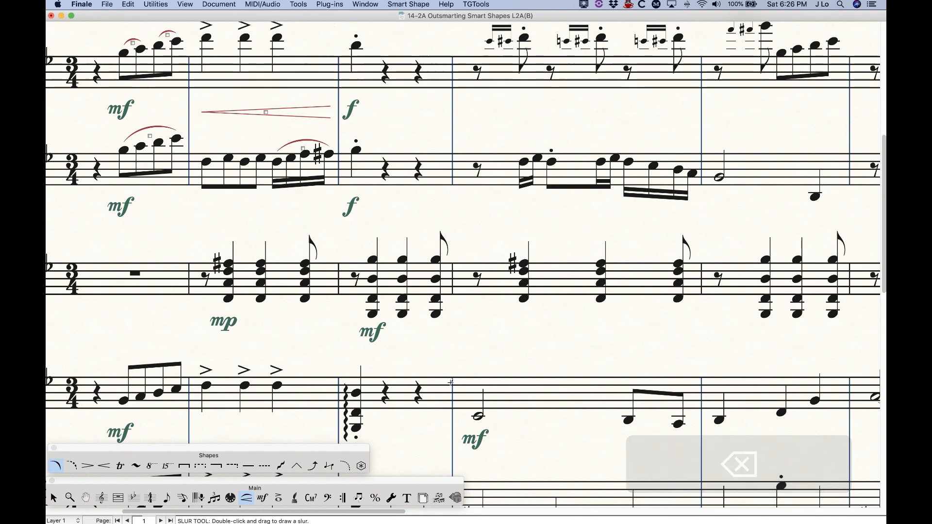
scroll(324, 408, up, 10)
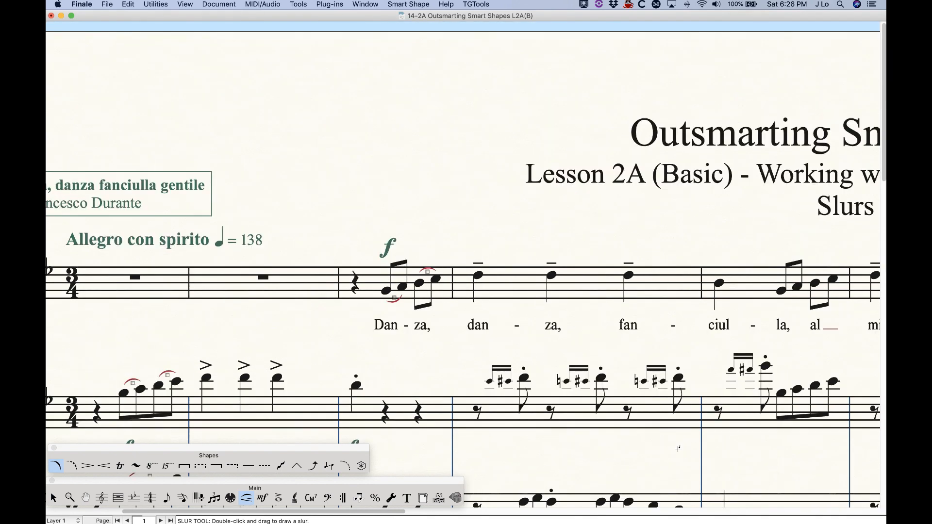
scroll(107, 409, left, 5)
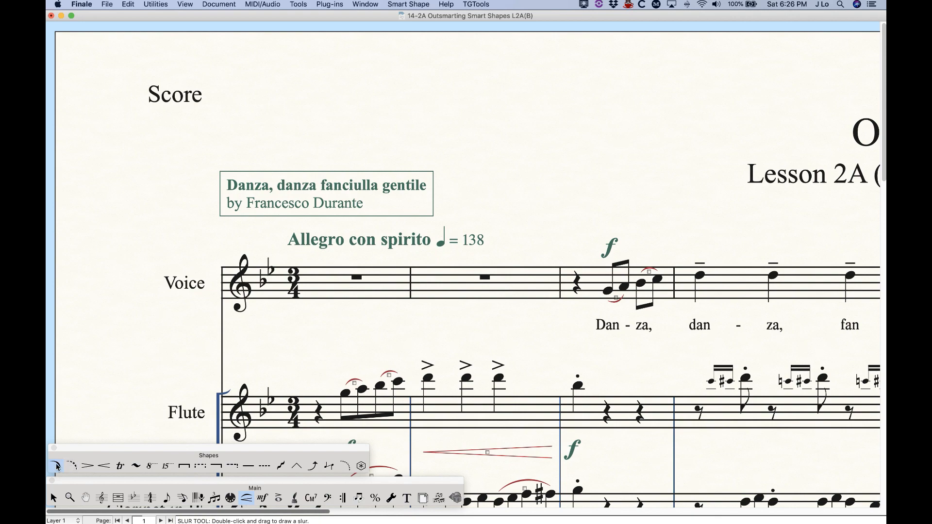
key(super+minus)
key(super+minus)
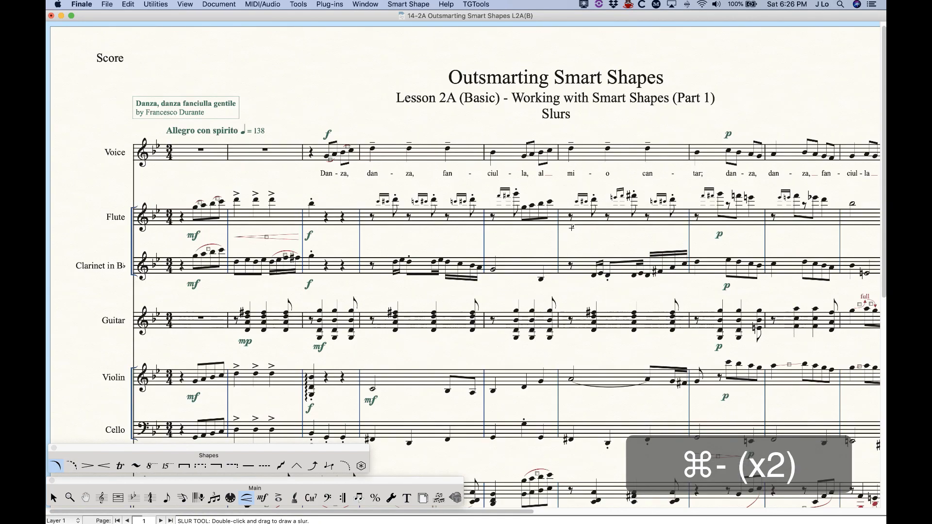
key(super+minus)
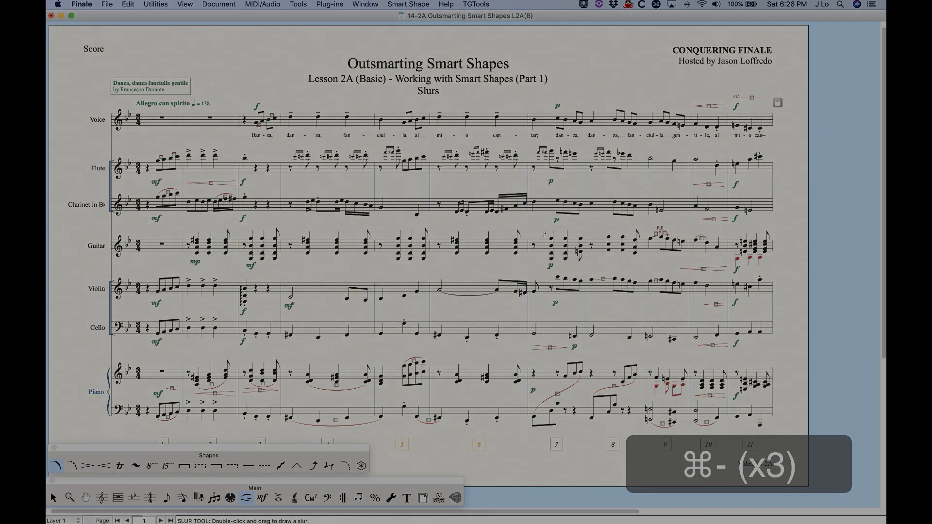